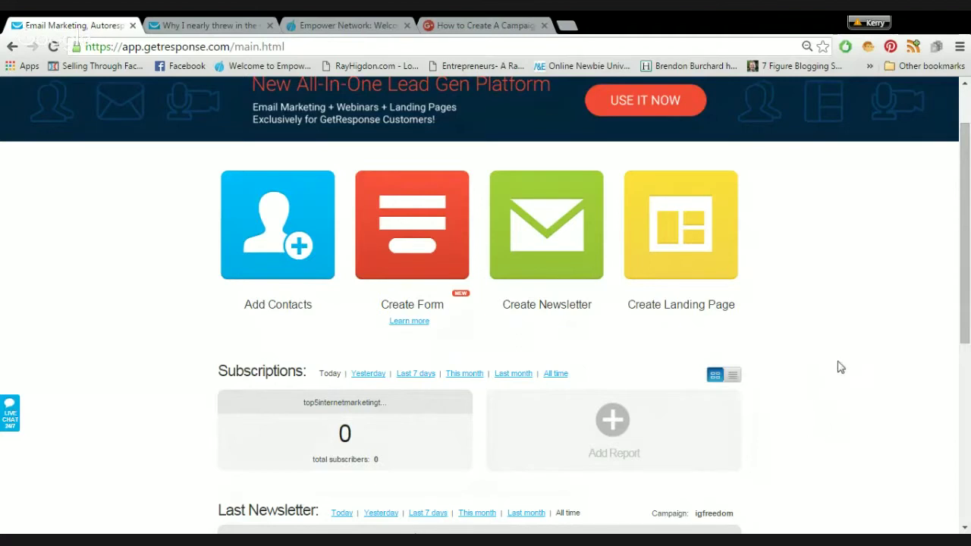
Create a new campaign named testkpl12.
{"action": "scroll", "coordinate": [851, 363], "scroll_direction": "up", "scroll_amount": 2}
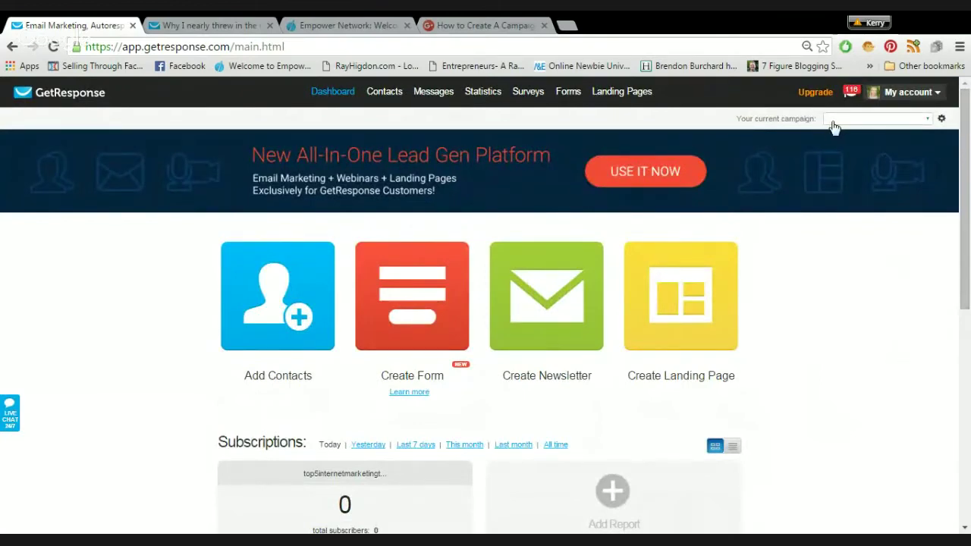
{"action": "left_click", "coordinate": [929, 122]}
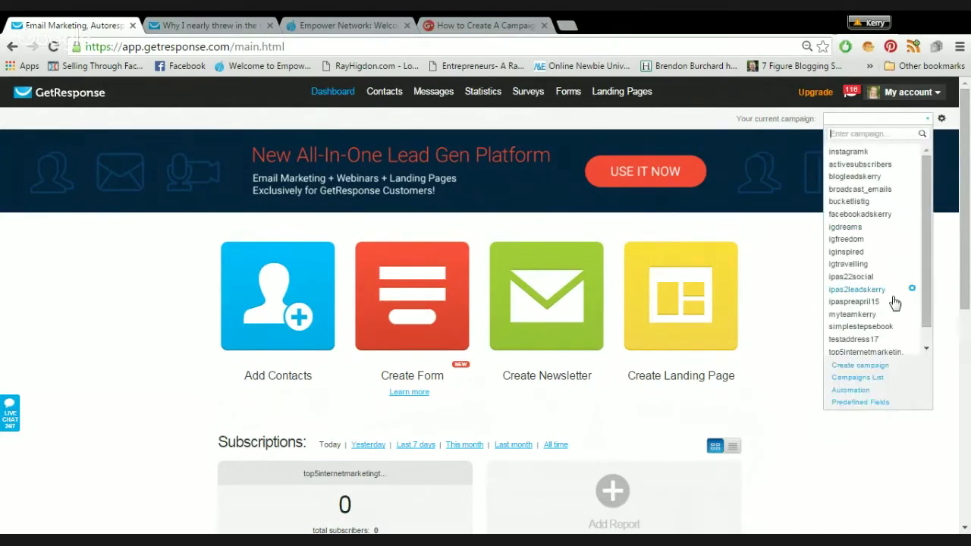
{"action": "left_click", "coordinate": [860, 366]}
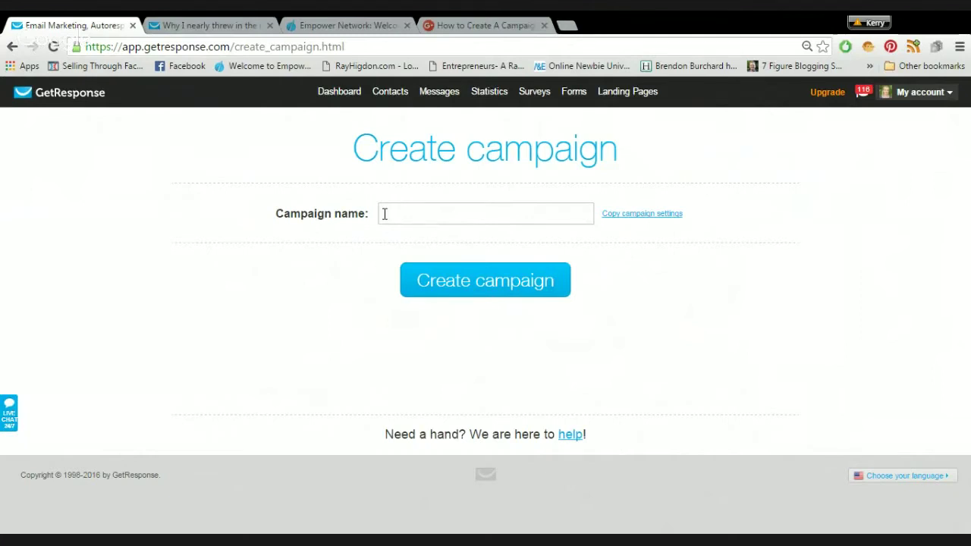
{"action": "left_click", "coordinate": [385, 214]}
{"action": "type", "text": "Te"}
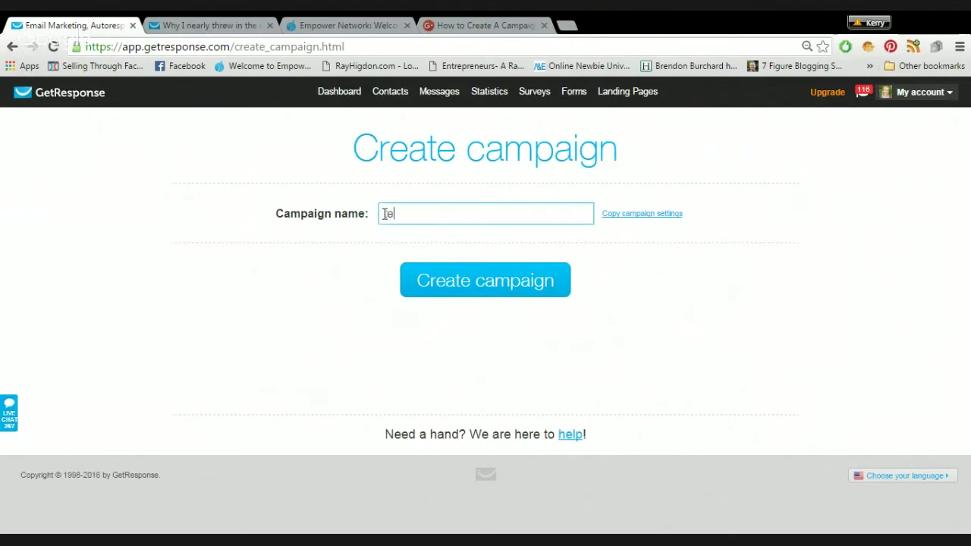
{"action": "type", "text": "stkpl12"}
{"action": "left_click", "coordinate": [472, 284]}
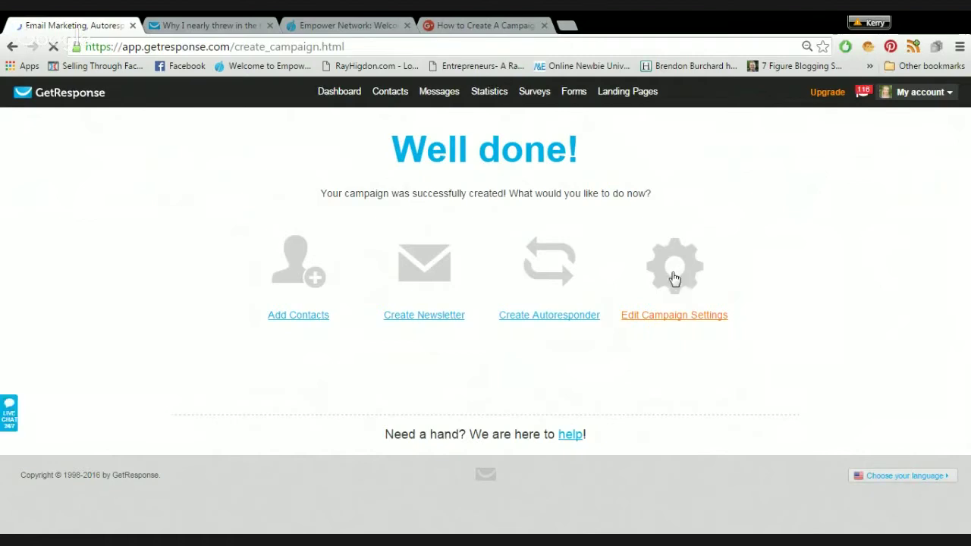
Open the new campaign's settings and turn off its subscriber sign-up notifications.
{"action": "left_click", "coordinate": [673, 279]}
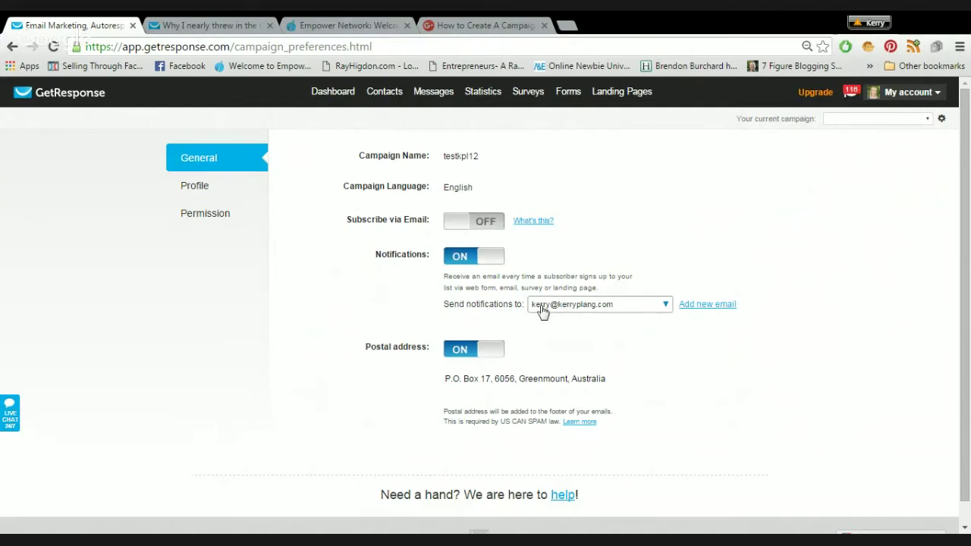
{"action": "left_click", "coordinate": [465, 258]}
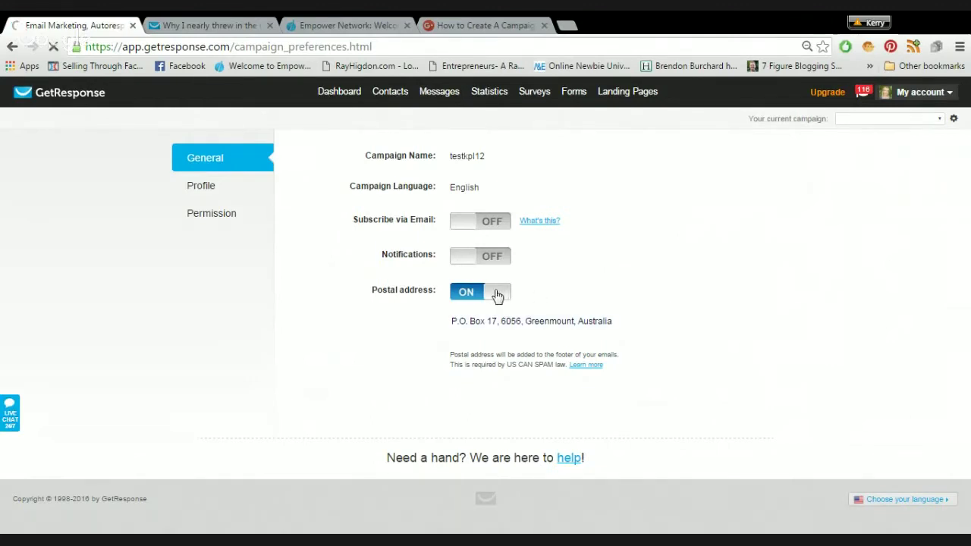
{"action": "mouse_move", "coordinate": [665, 327]}
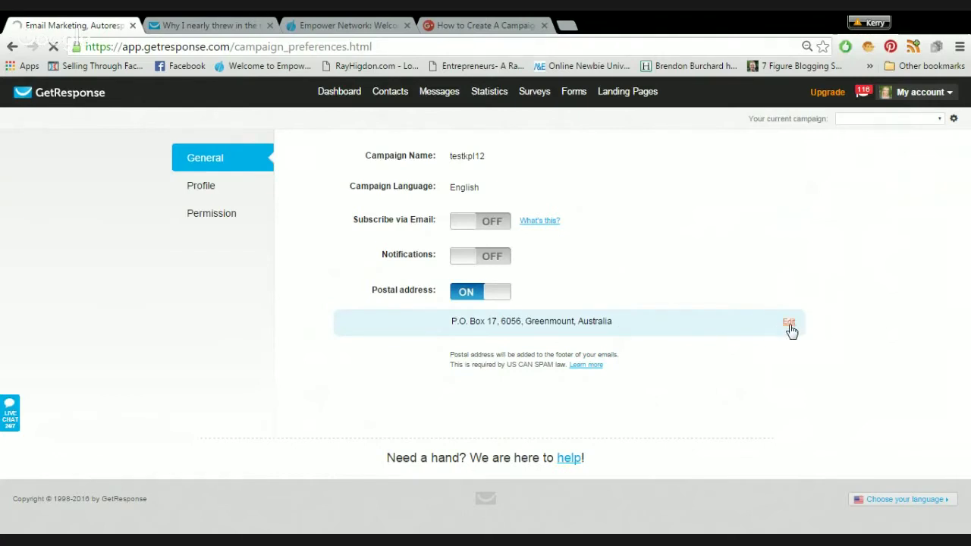
Set the campaign title in the campaign profile to test12 and save it.
{"action": "left_click", "coordinate": [202, 192]}
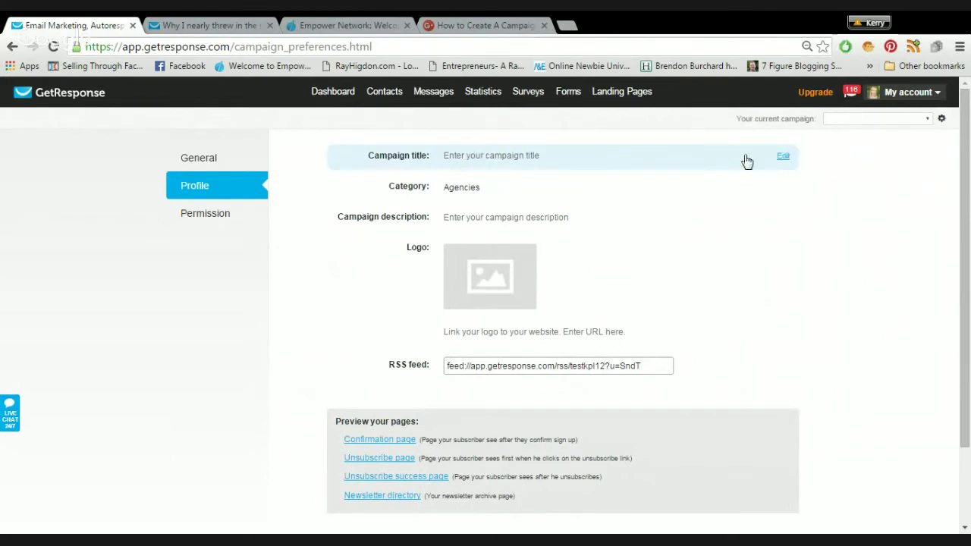
{"action": "left_click", "coordinate": [550, 157]}
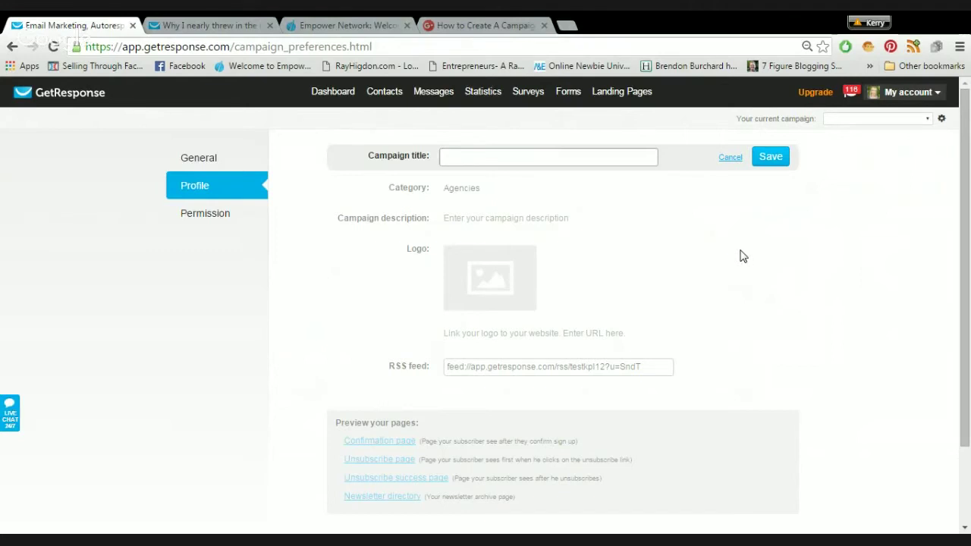
{"action": "left_click", "coordinate": [448, 156]}
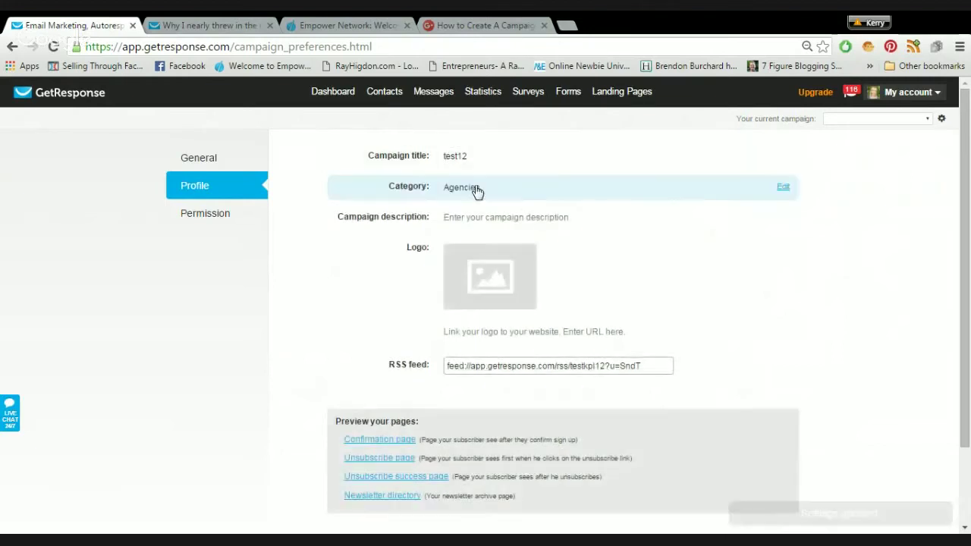
Change the campaign category to Internet Marketing and save it.
{"action": "left_click", "coordinate": [784, 190]}
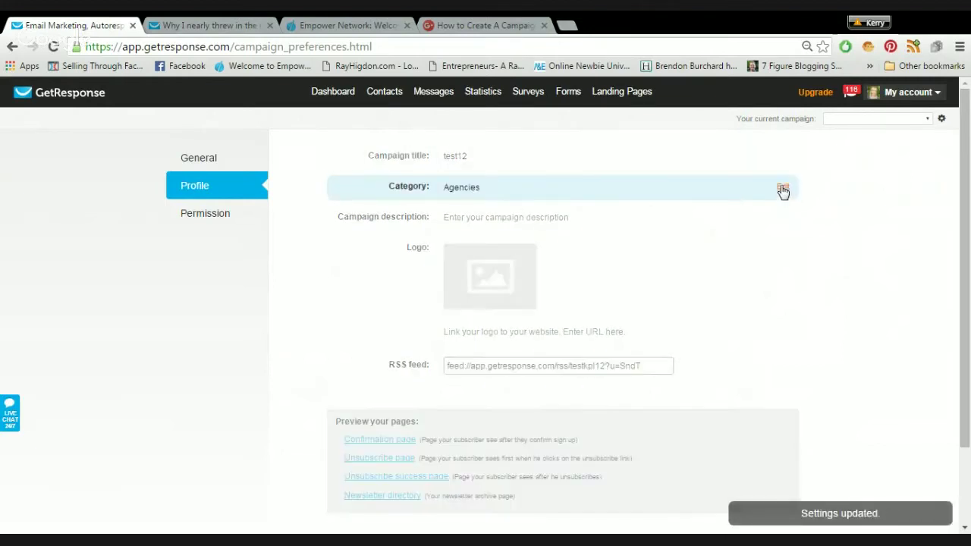
{"action": "left_click", "coordinate": [579, 190]}
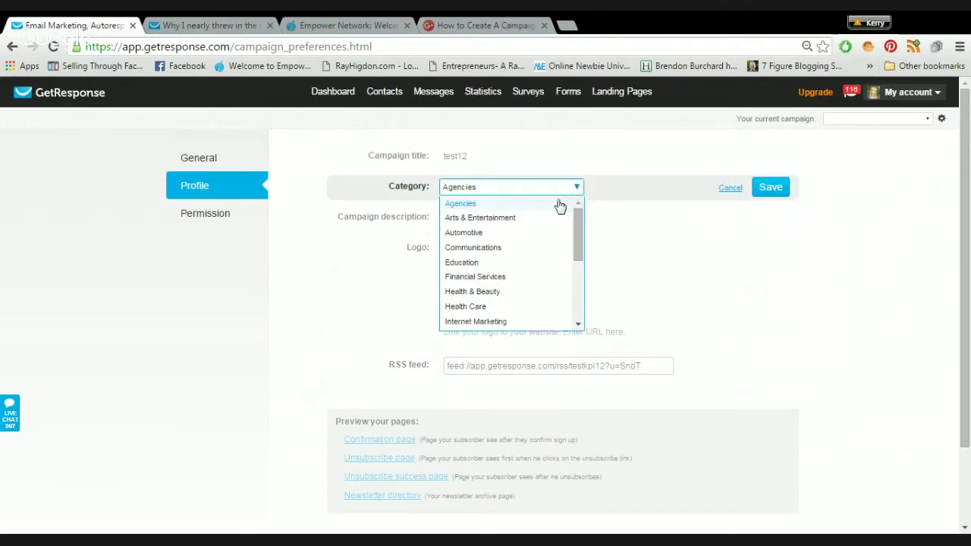
{"action": "left_click", "coordinate": [497, 322]}
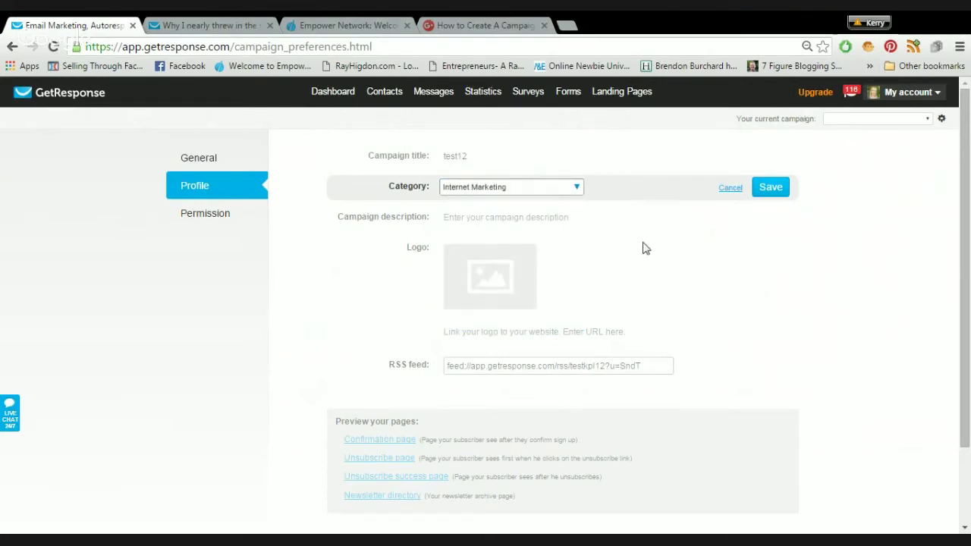
{"action": "left_click", "coordinate": [770, 195]}
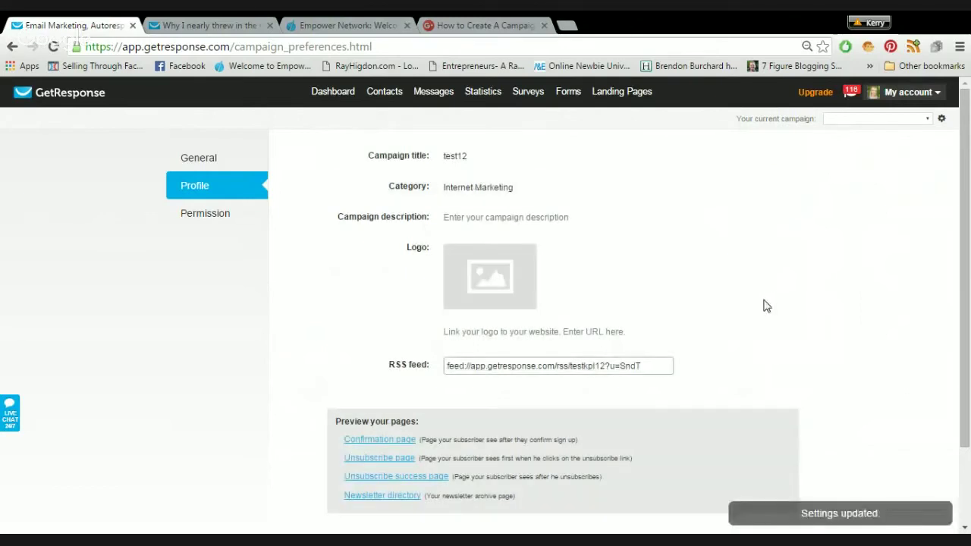
Enter "PDF 5 Top Tools" as the campaign description and save it.
{"action": "left_click", "coordinate": [476, 219]}
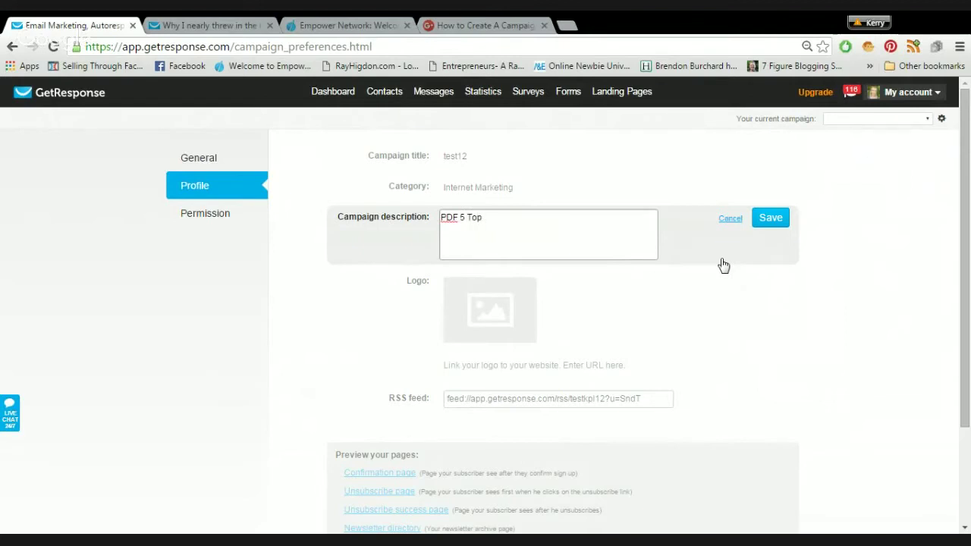
{"action": "type", "text": "5 Top Tools"}
{"action": "left_click", "coordinate": [772, 221]}
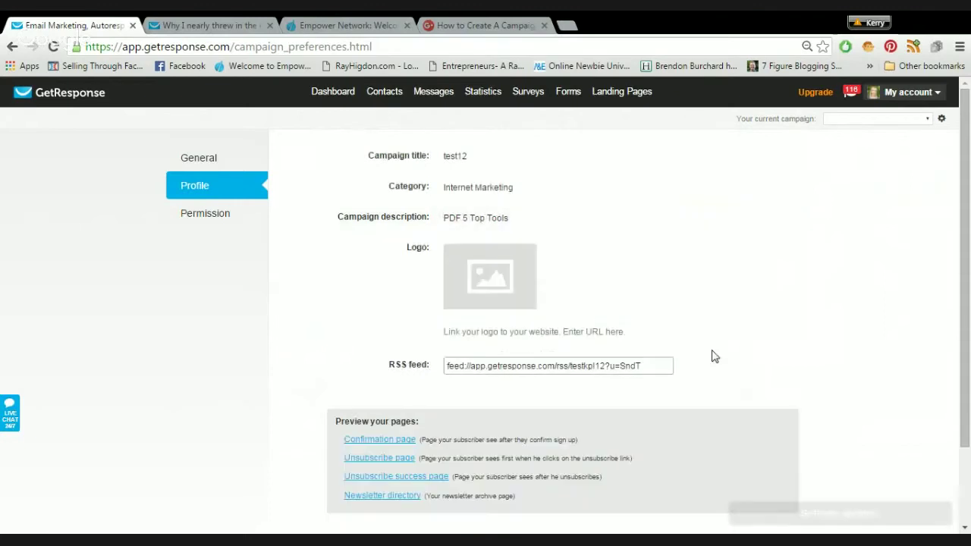
{"action": "left_click", "coordinate": [486, 280]}
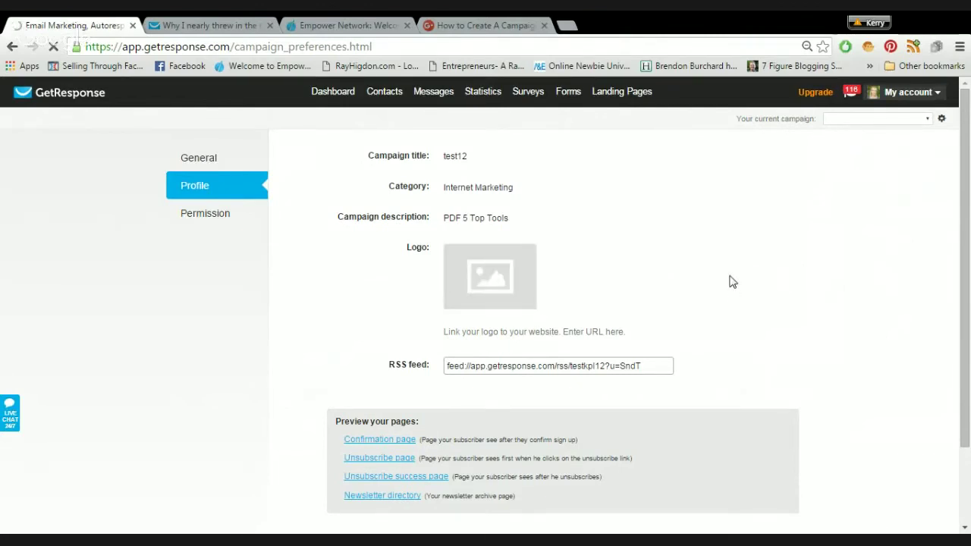
Preview the confirmation page shown to subscribers after sign-up, and close the preview.
{"action": "scroll", "coordinate": [732, 283], "scroll_direction": "down", "scroll_amount": 1}
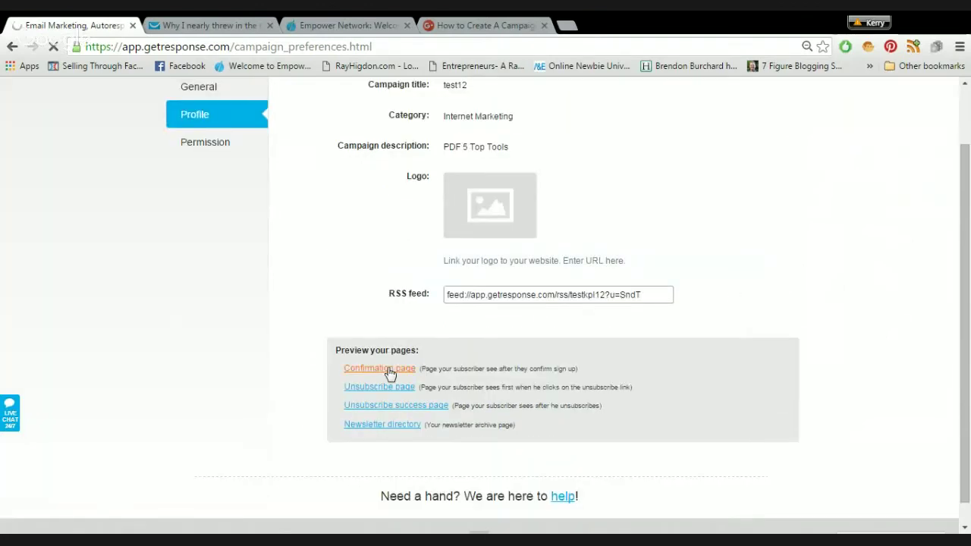
{"action": "left_click", "coordinate": [388, 371]}
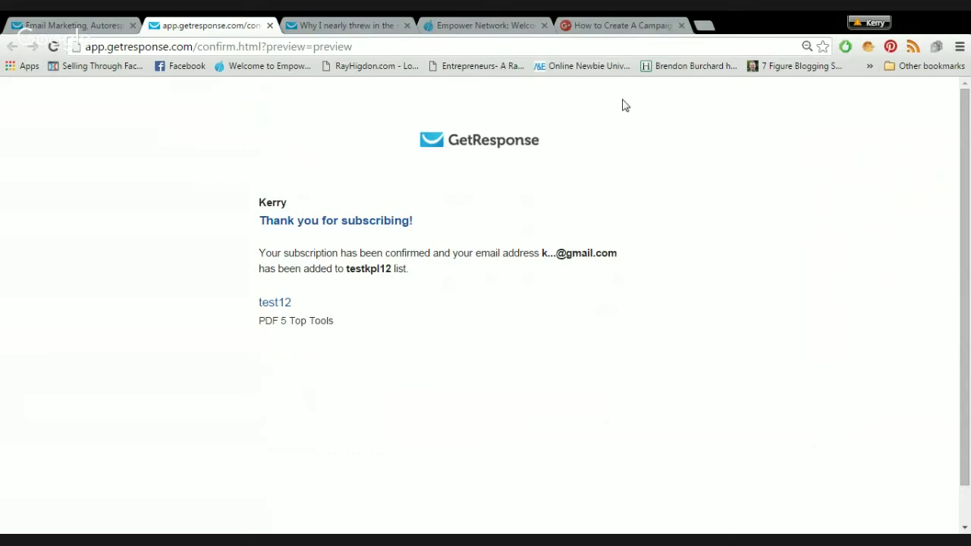
{"action": "left_click", "coordinate": [270, 26]}
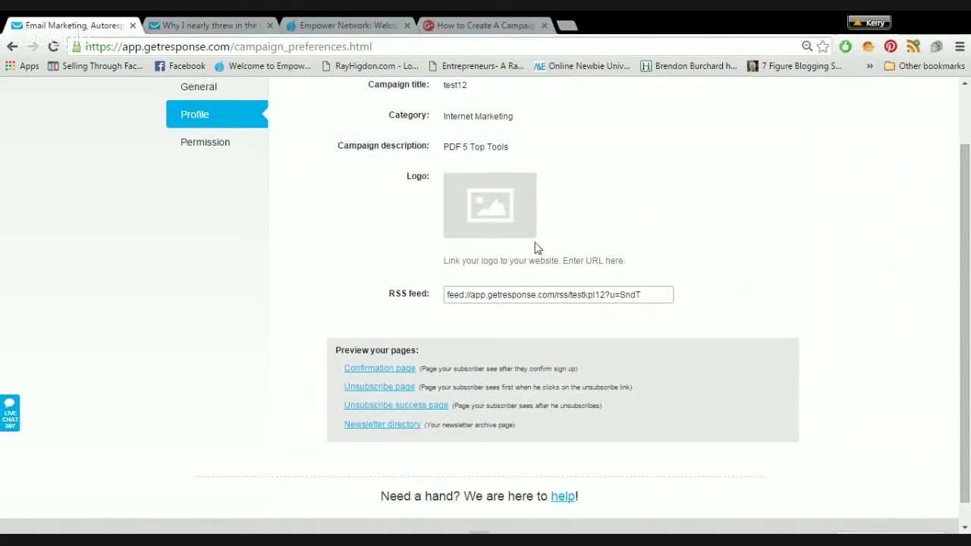
Disable confirmed opt-in for email, web and API subscriptions in the campaign's permission settings.
{"action": "left_click", "coordinate": [206, 144]}
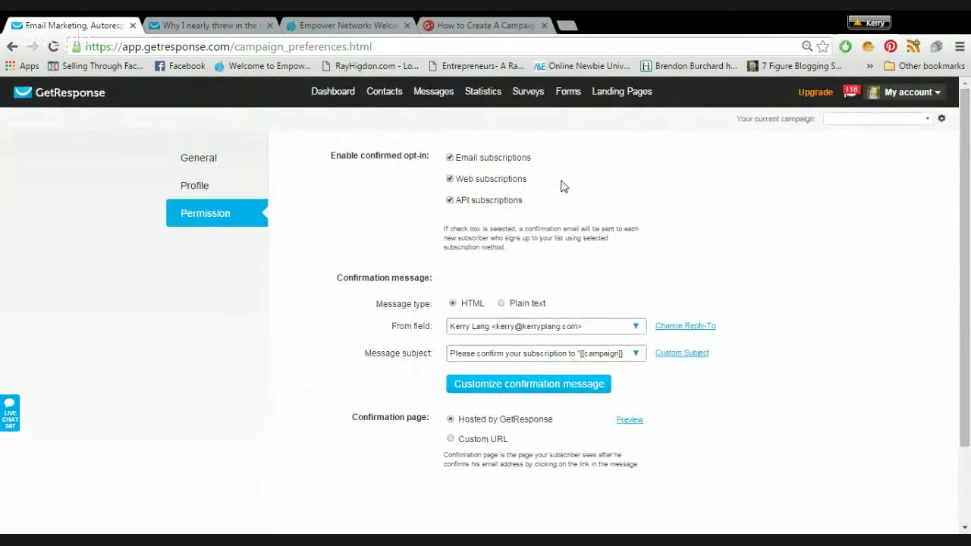
{"action": "left_click", "coordinate": [450, 158]}
{"action": "left_click", "coordinate": [450, 179]}
{"action": "left_click", "coordinate": [450, 200]}
{"action": "scroll", "coordinate": [831, 265], "scroll_direction": "down", "scroll_amount": 2}
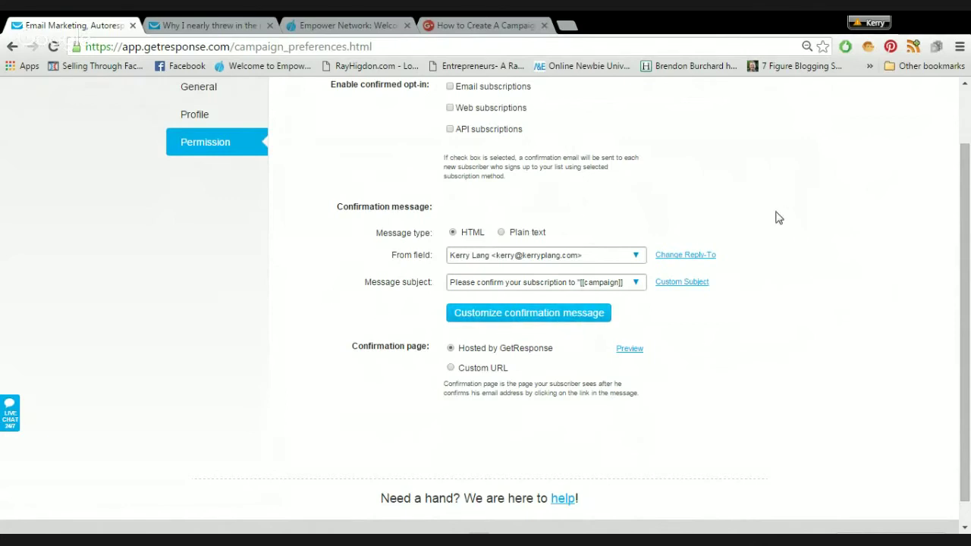
{"action": "scroll", "coordinate": [776, 218], "scroll_direction": "up", "scroll_amount": 1}
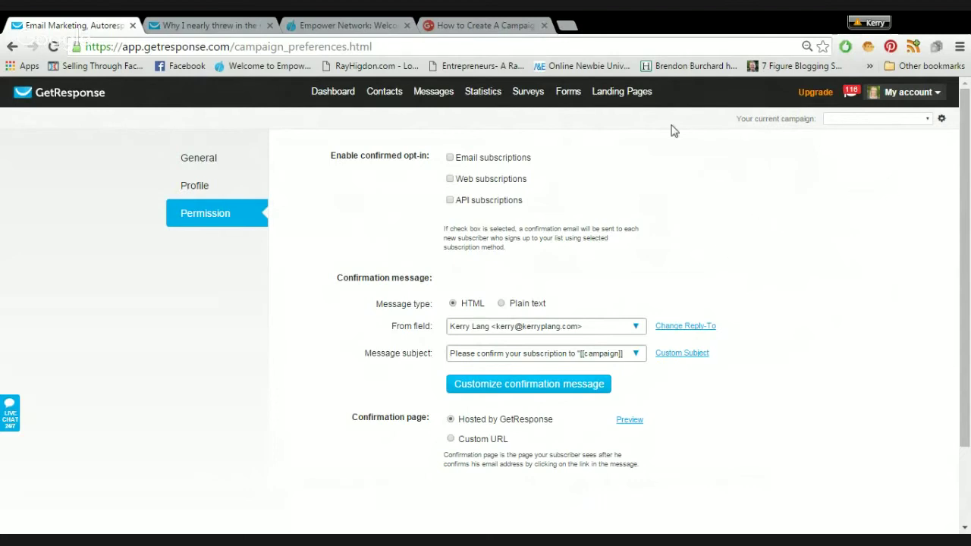
Start a new autoresponder for the testkpl12 campaign, review its timing settings, and name it Welcome.
{"action": "mouse_move", "coordinate": [426, 91]}
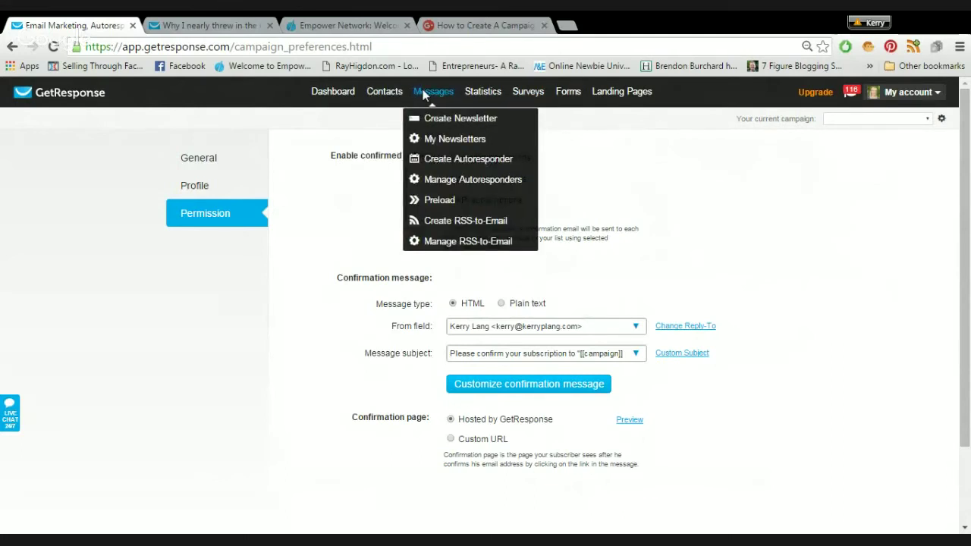
{"action": "left_click", "coordinate": [433, 165]}
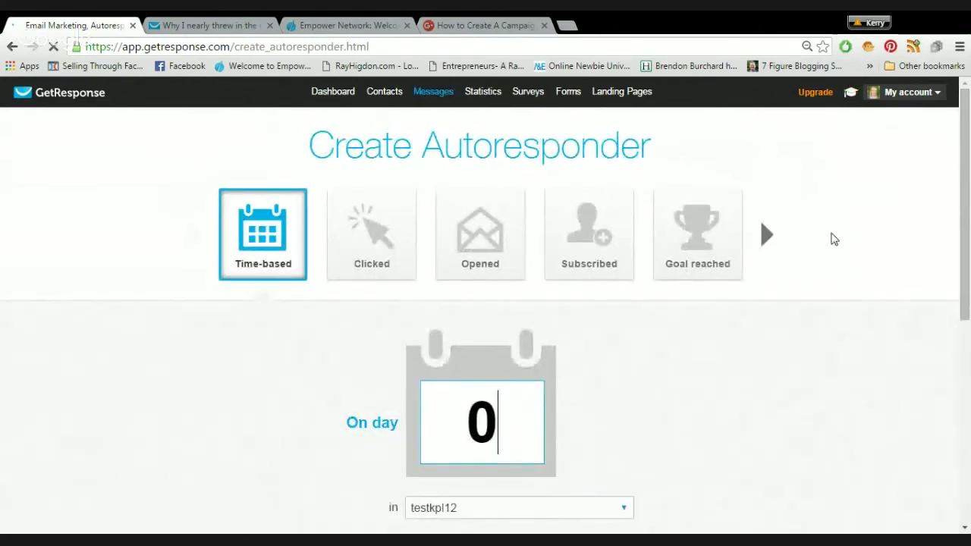
{"action": "scroll", "coordinate": [857, 242], "scroll_direction": "down", "scroll_amount": 1}
{"action": "scroll", "coordinate": [846, 244], "scroll_direction": "down", "scroll_amount": 1}
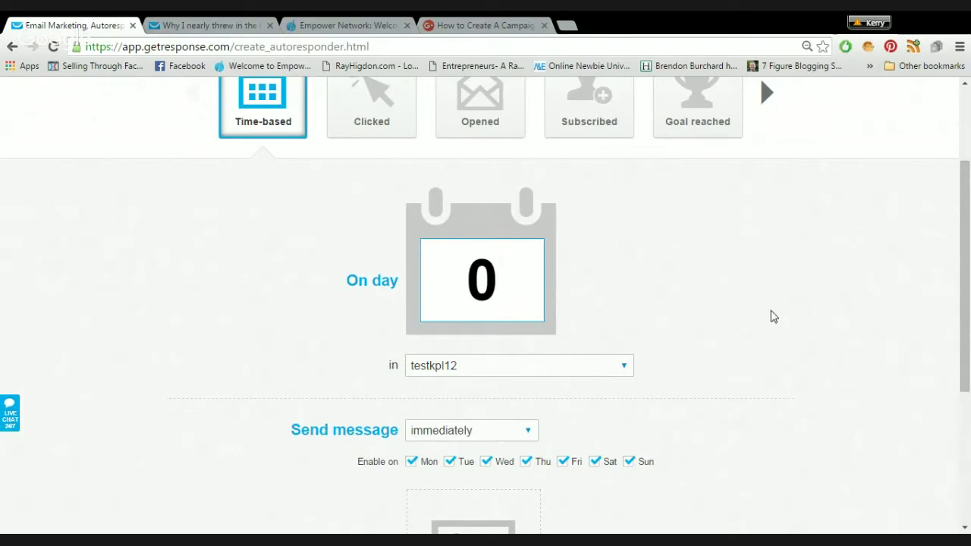
{"action": "scroll", "coordinate": [751, 306], "scroll_direction": "down", "scroll_amount": 1}
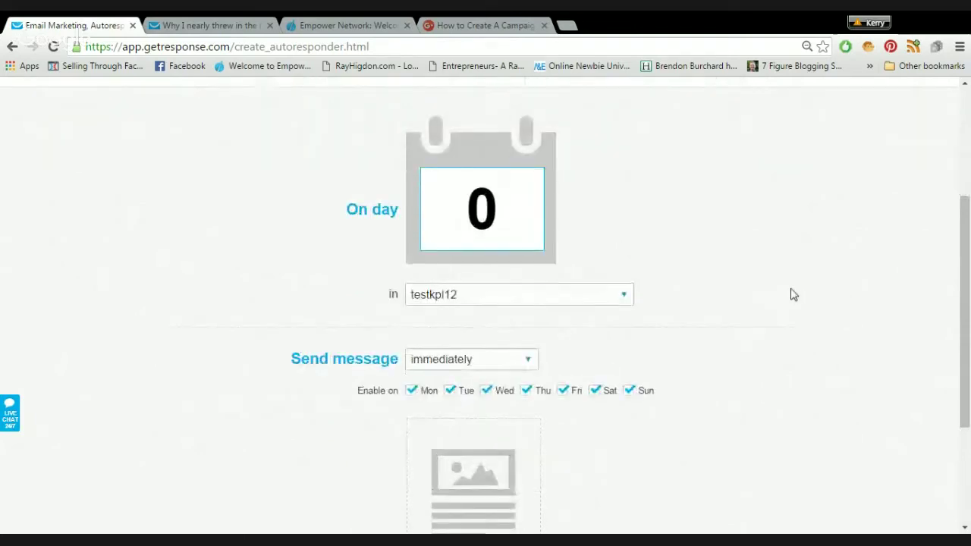
{"action": "scroll", "coordinate": [785, 287], "scroll_direction": "down", "scroll_amount": 1}
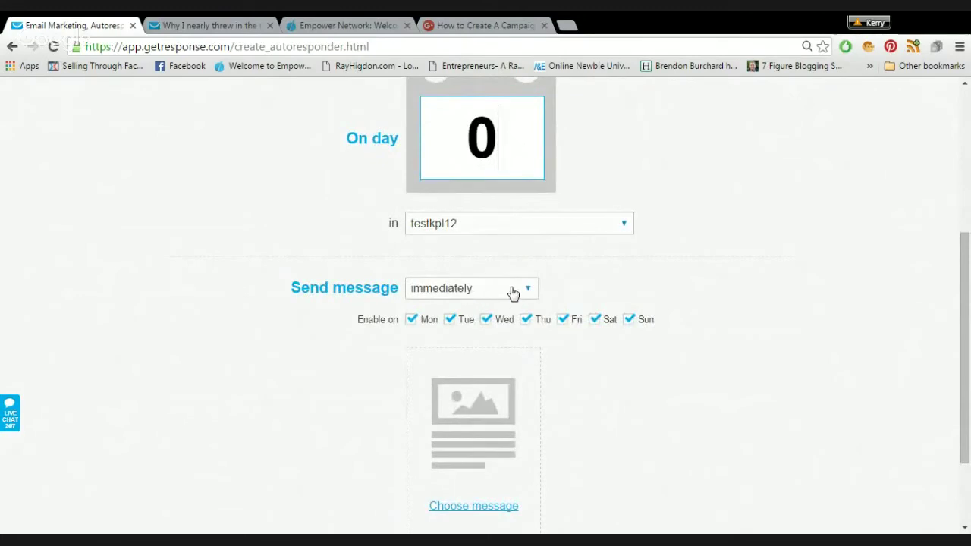
{"action": "scroll", "coordinate": [728, 319], "scroll_direction": "down", "scroll_amount": 1}
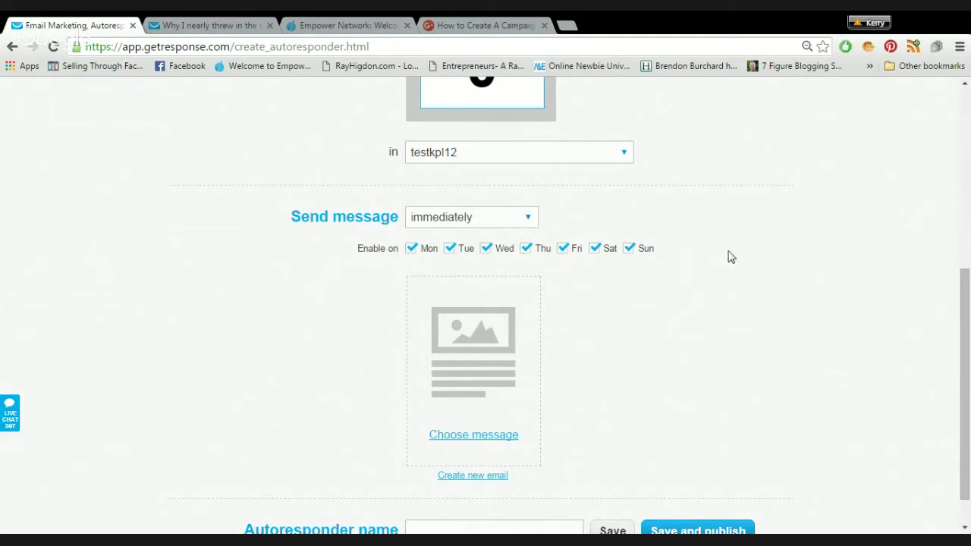
{"action": "scroll", "coordinate": [731, 257], "scroll_direction": "up", "scroll_amount": 1}
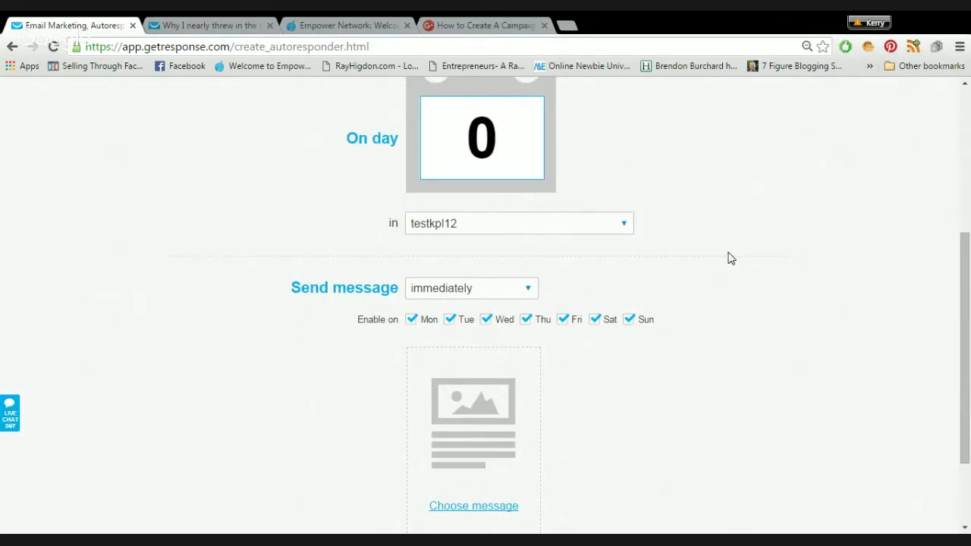
{"action": "scroll", "coordinate": [728, 258], "scroll_direction": "down", "scroll_amount": 3}
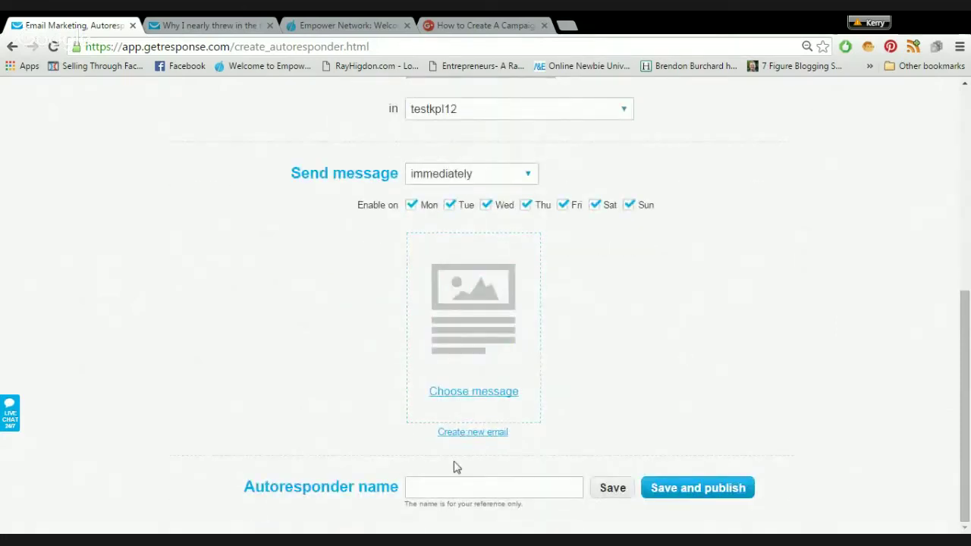
{"action": "left_click", "coordinate": [413, 487]}
{"action": "type", "text": "Welcome"}
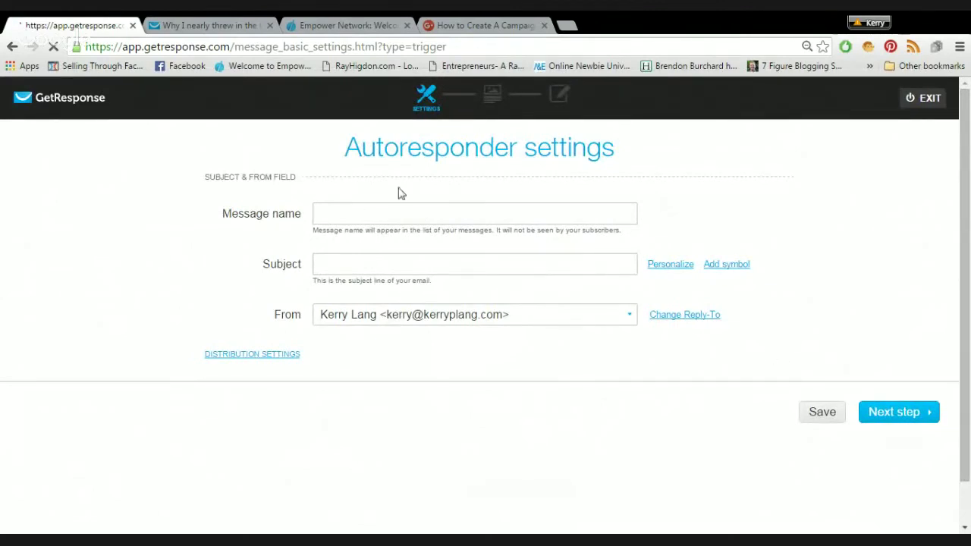
Name the autoresponder message Welcome, set its subject to "Welcome and thanks for subscribing", and continue to template selection.
{"action": "left_click", "coordinate": [324, 215]}
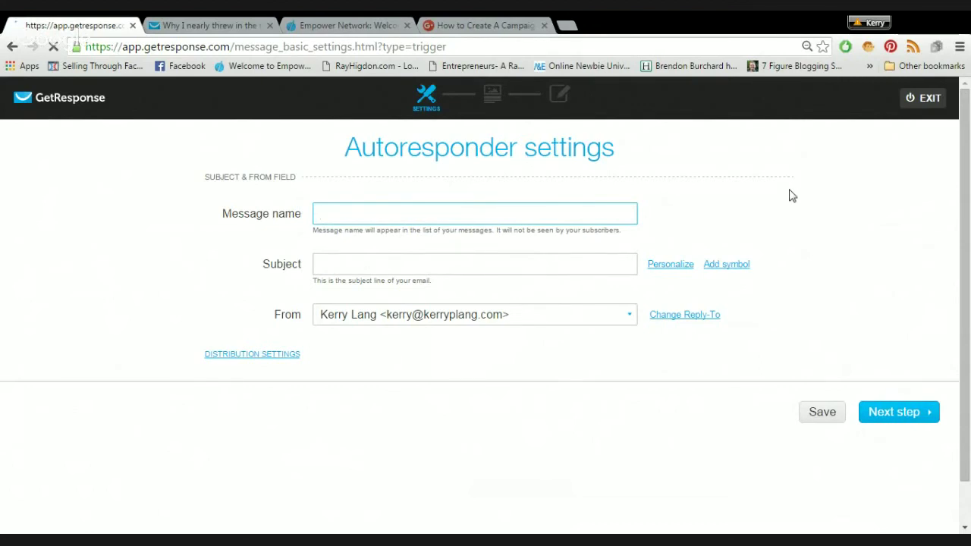
{"action": "type", "text": "Welcome"}
{"action": "left_click", "coordinate": [340, 265]}
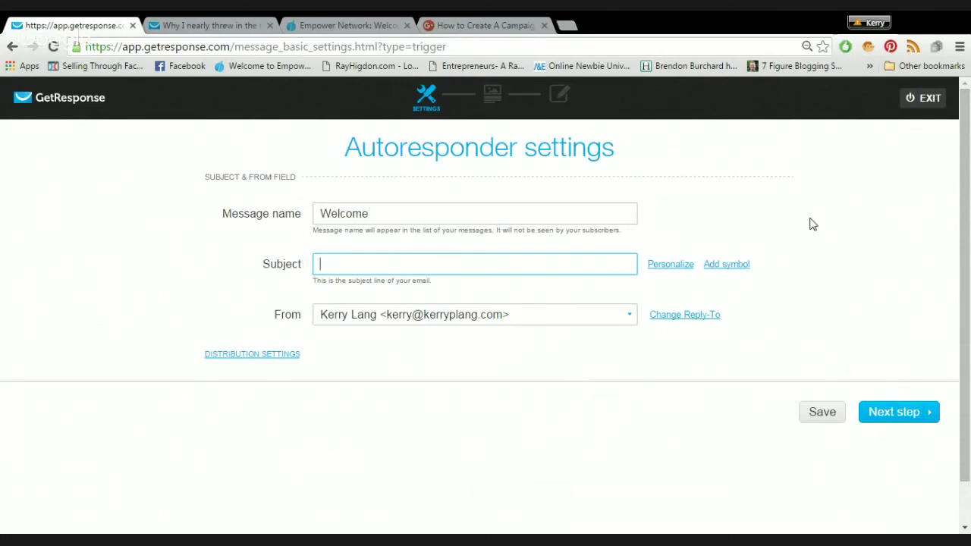
{"action": "type", "text": "Welcome and thanks for subscribing"}
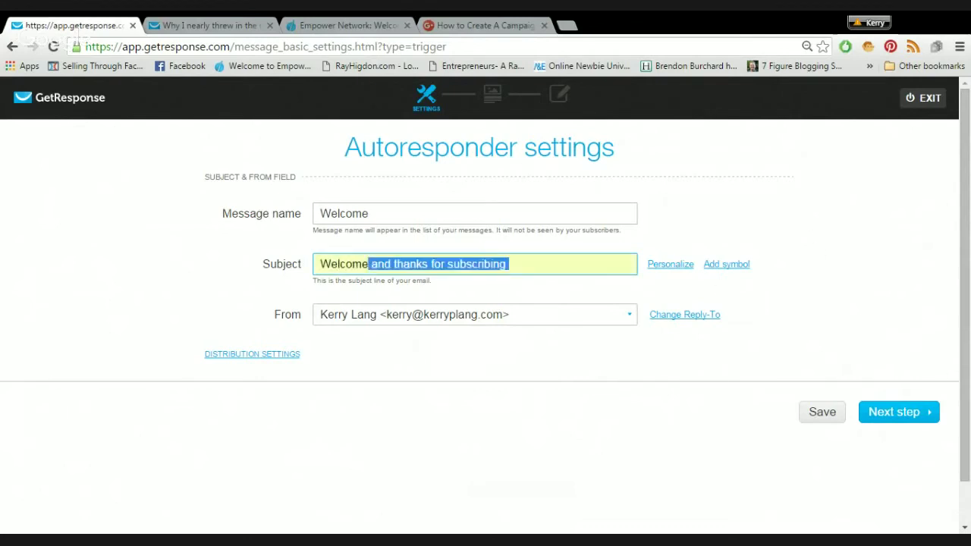
{"action": "left_click", "coordinate": [431, 296]}
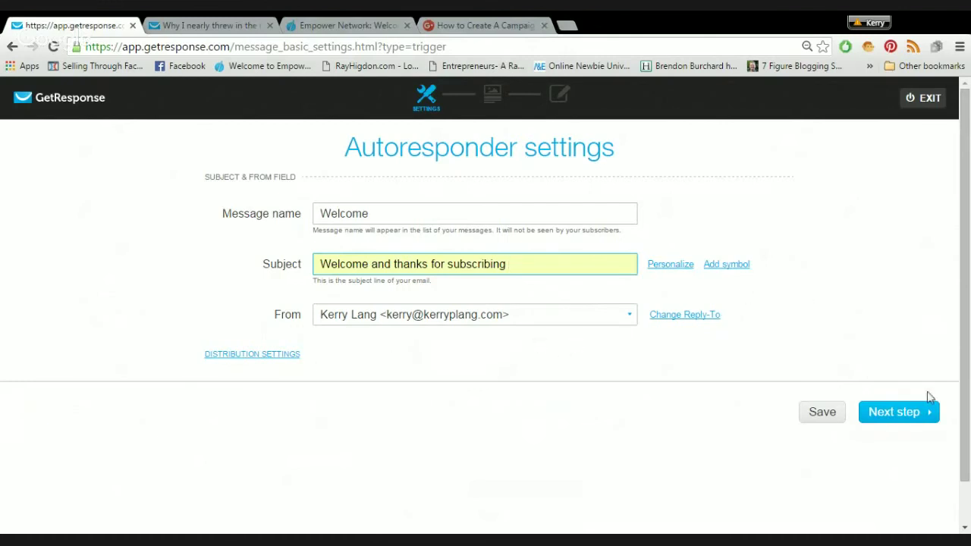
{"action": "left_click", "coordinate": [895, 420]}
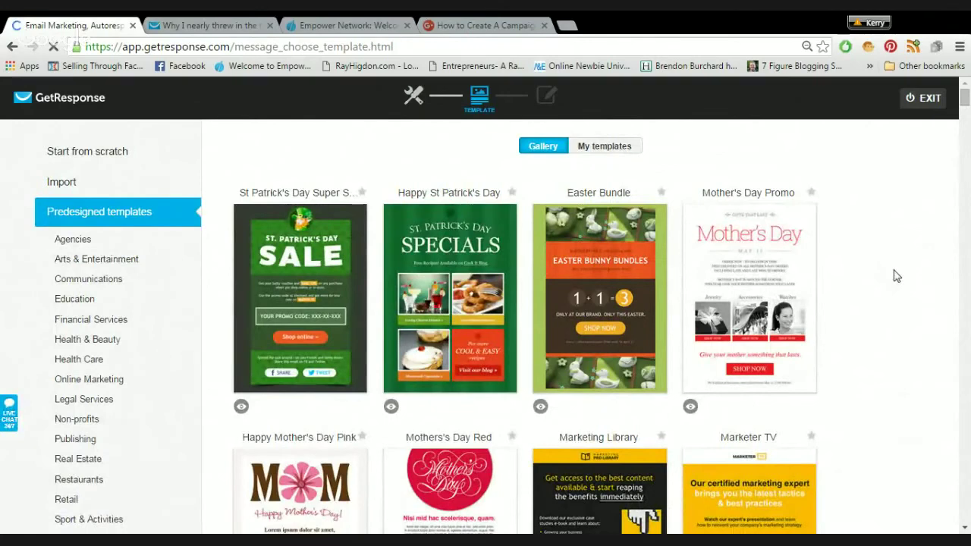
Browse the gallery of predesigned email templates.
{"action": "scroll", "coordinate": [897, 275], "scroll_direction": "down", "scroll_amount": 5}
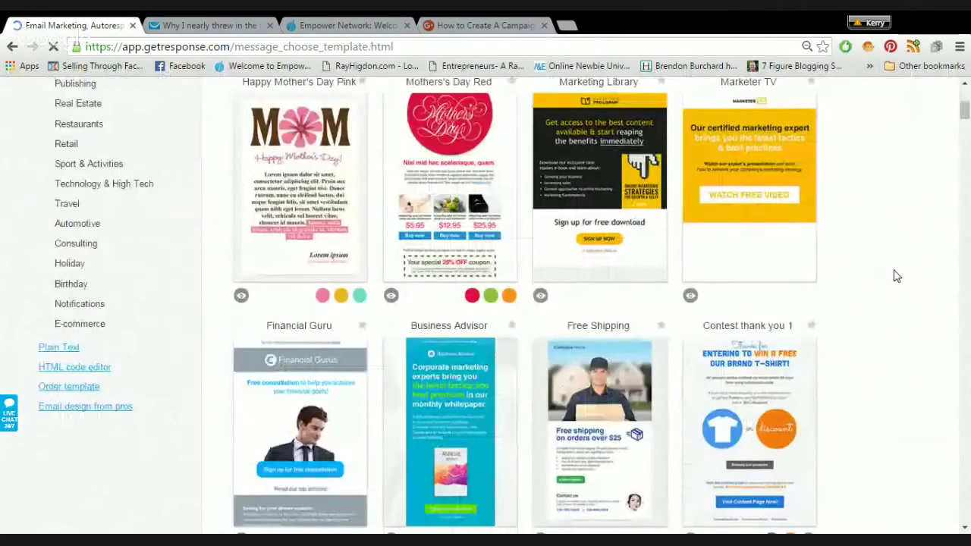
{"action": "scroll", "coordinate": [897, 275], "scroll_direction": "down", "scroll_amount": 5}
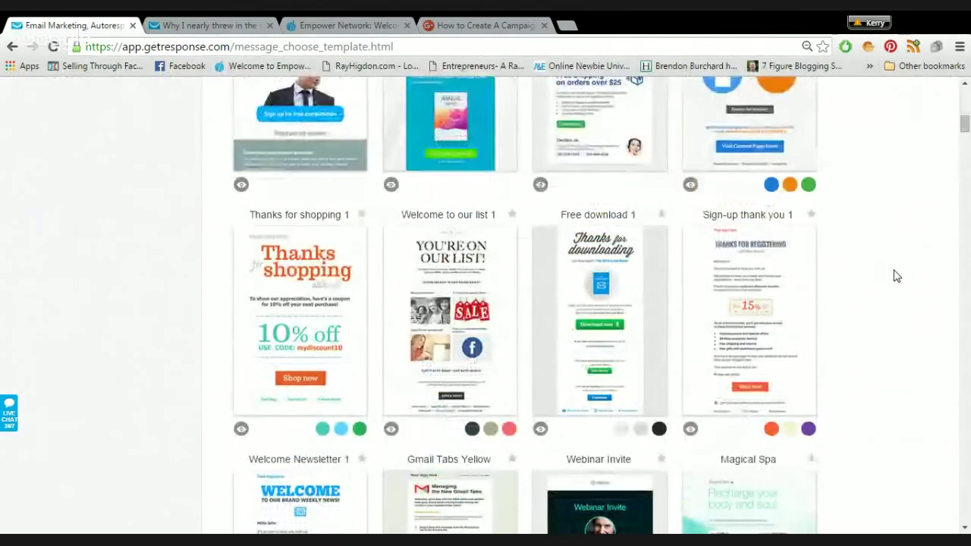
{"action": "scroll", "coordinate": [897, 275], "scroll_direction": "down", "scroll_amount": 8}
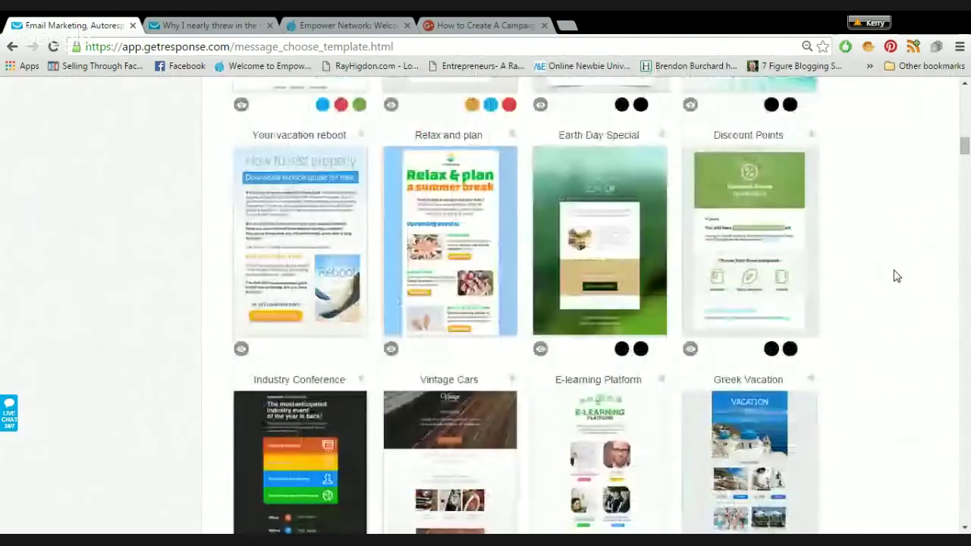
{"action": "scroll", "coordinate": [897, 275], "scroll_direction": "down", "scroll_amount": 3}
{"action": "scroll", "coordinate": [897, 276], "scroll_direction": "up", "scroll_amount": 4}
{"action": "scroll", "coordinate": [897, 275], "scroll_direction": "up", "scroll_amount": 12}
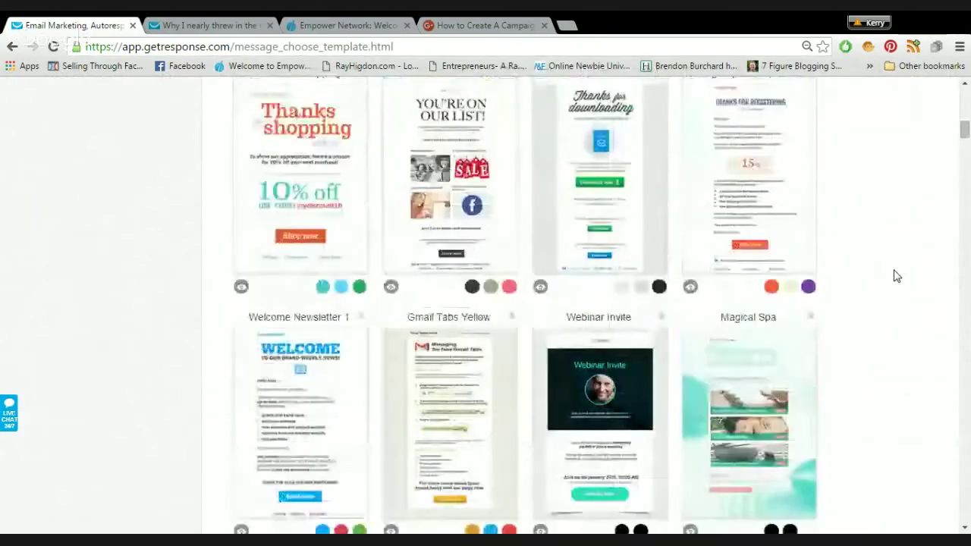
{"action": "scroll", "coordinate": [897, 275], "scroll_direction": "up", "scroll_amount": 5}
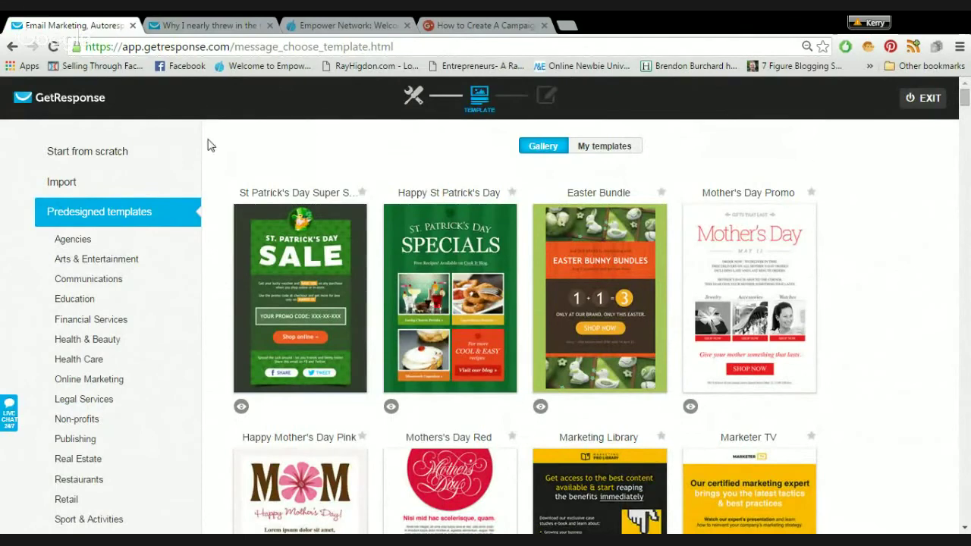
Start the email from scratch with the 1 column-3 template and delete its image block.
{"action": "left_click", "coordinate": [80, 156]}
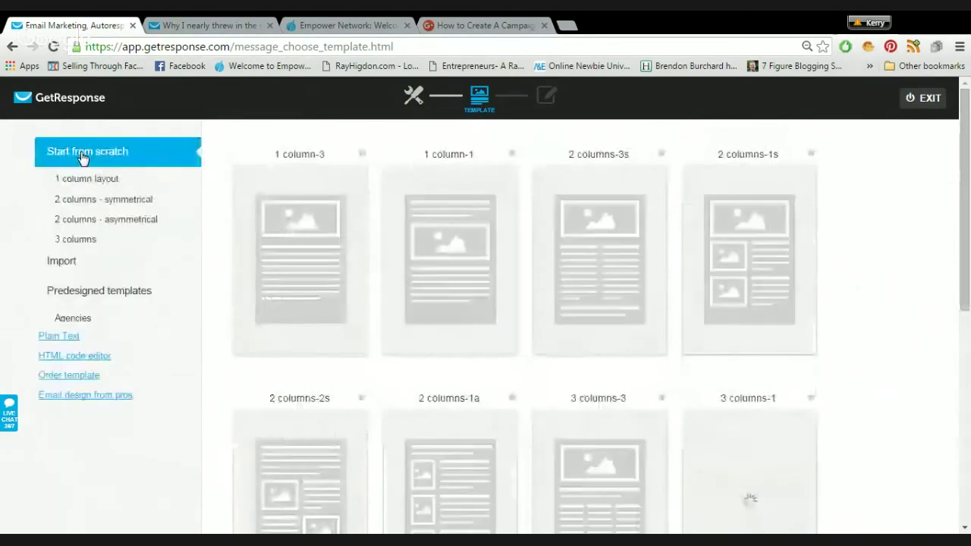
{"action": "mouse_move", "coordinate": [325, 209]}
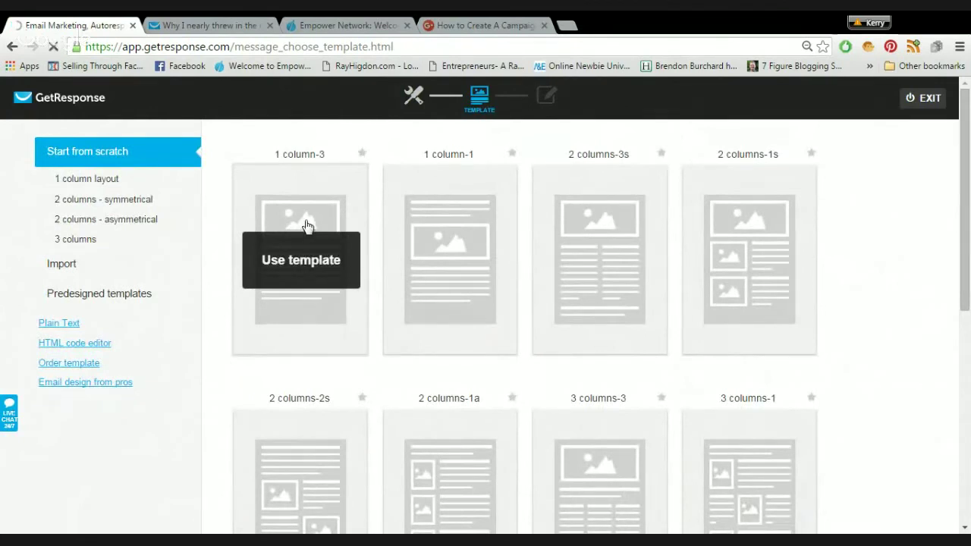
{"action": "left_click", "coordinate": [308, 225]}
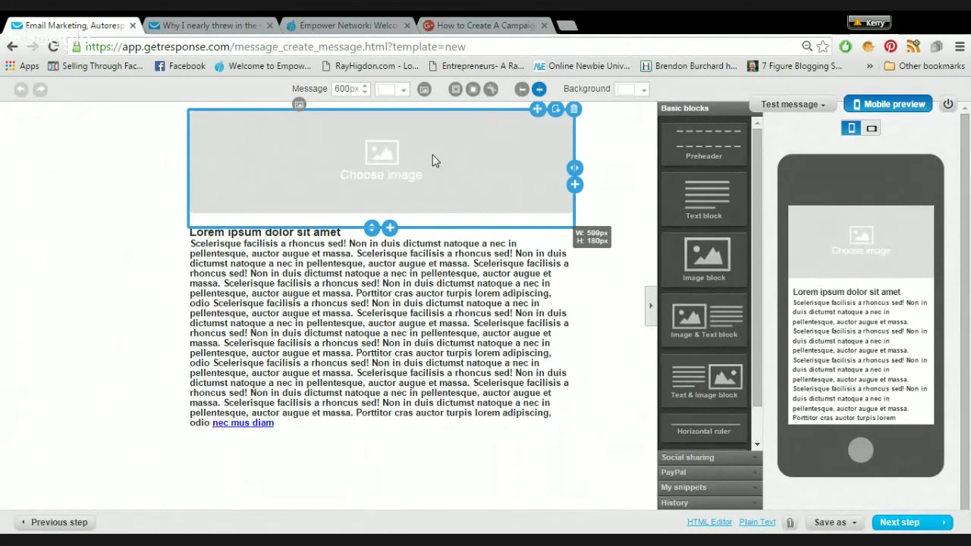
{"action": "left_click", "coordinate": [574, 110]}
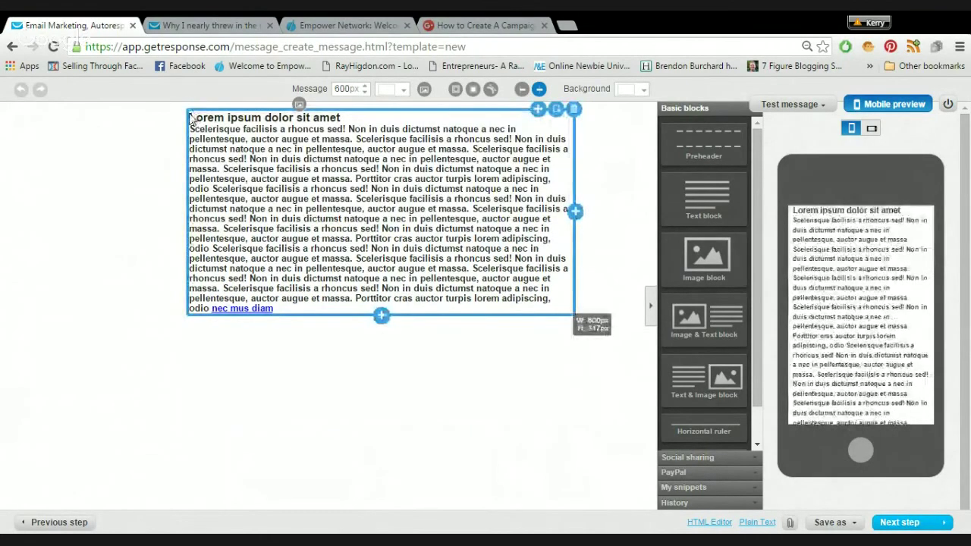
Replace all the placeholder text in the text block with the copied email message, and look it over.
{"action": "left_click", "coordinate": [191, 119]}
{"action": "left_click_drag", "start_coordinate": [191, 118], "coordinate": [290, 310]}
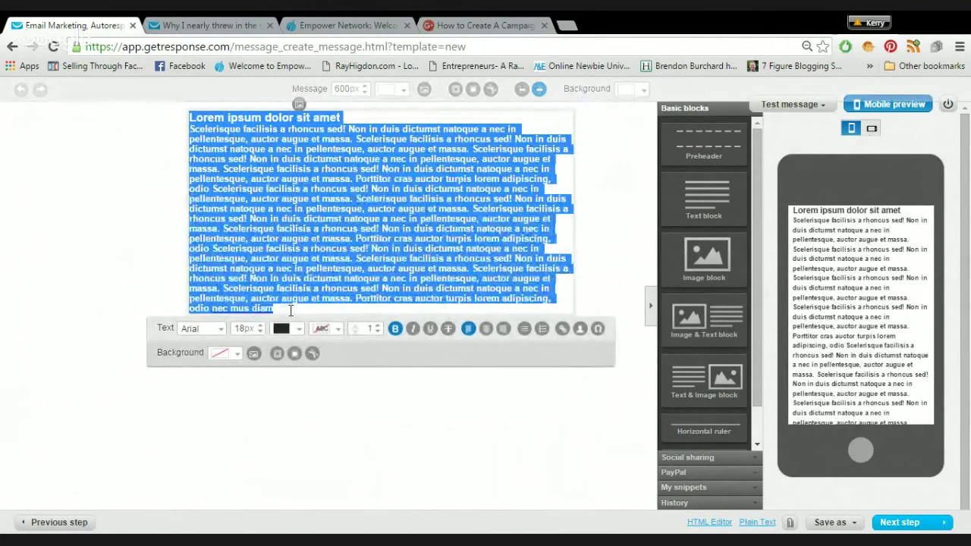
{"action": "key", "text": "Delete"}
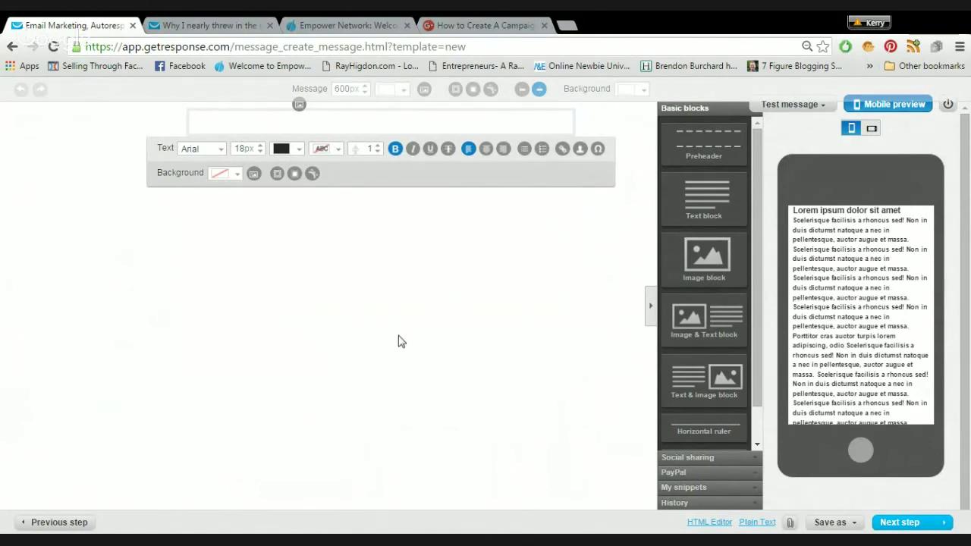
{"action": "key", "text": "ctrl+v"}
{"action": "scroll", "coordinate": [554, 257], "scroll_direction": "up", "scroll_amount": 5}
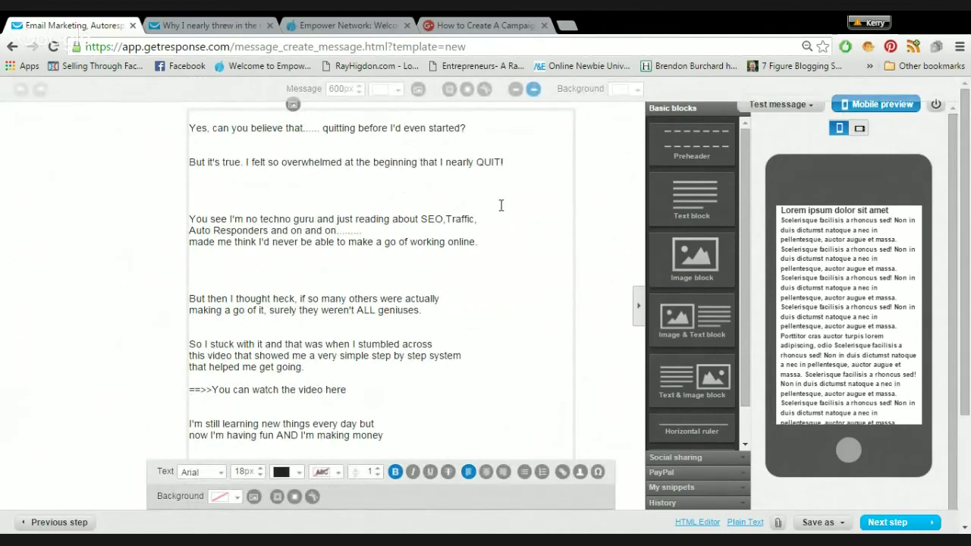
{"action": "scroll", "coordinate": [501, 205], "scroll_direction": "down", "scroll_amount": 4}
{"action": "scroll", "coordinate": [465, 217], "scroll_direction": "up", "scroll_amount": 4}
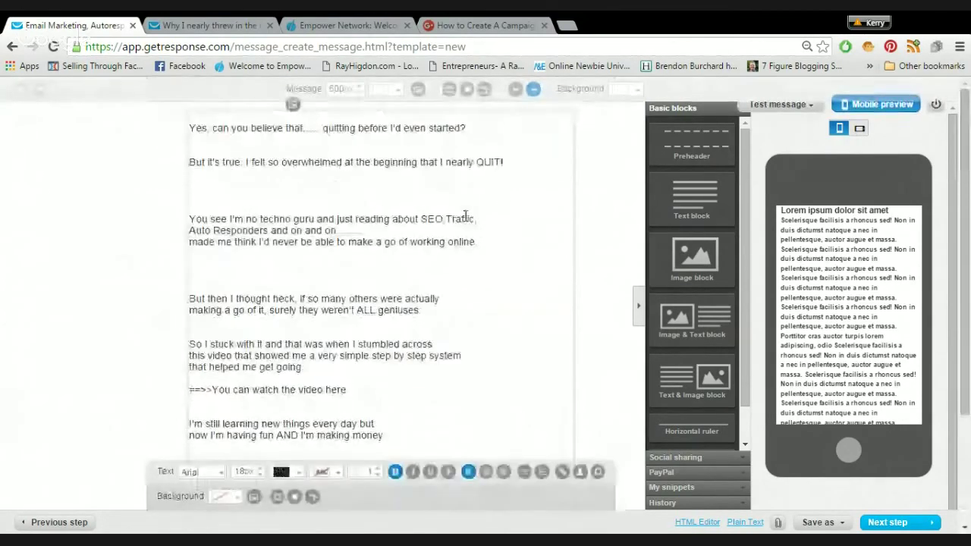
{"action": "scroll", "coordinate": [465, 216], "scroll_direction": "down", "scroll_amount": 3}
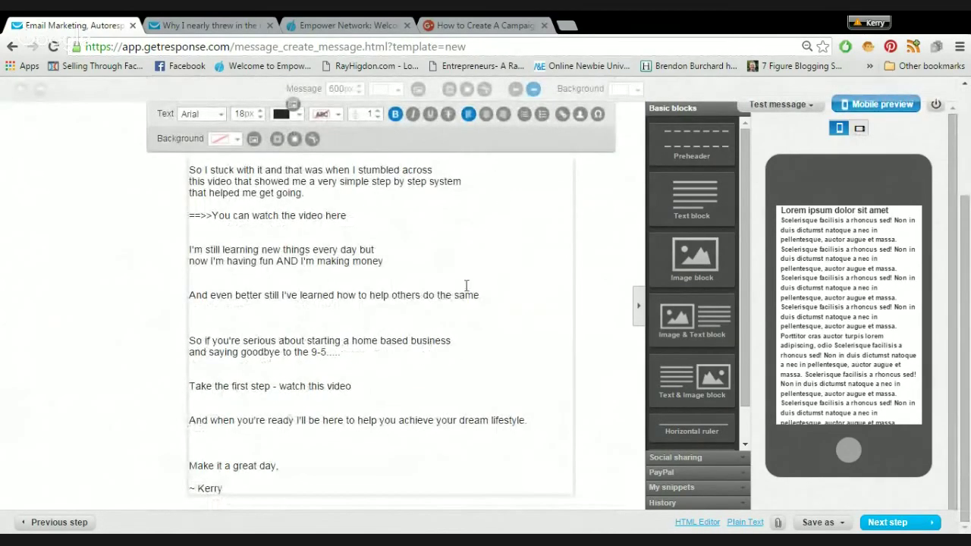
{"action": "scroll", "coordinate": [475, 273], "scroll_direction": "up", "scroll_amount": 3}
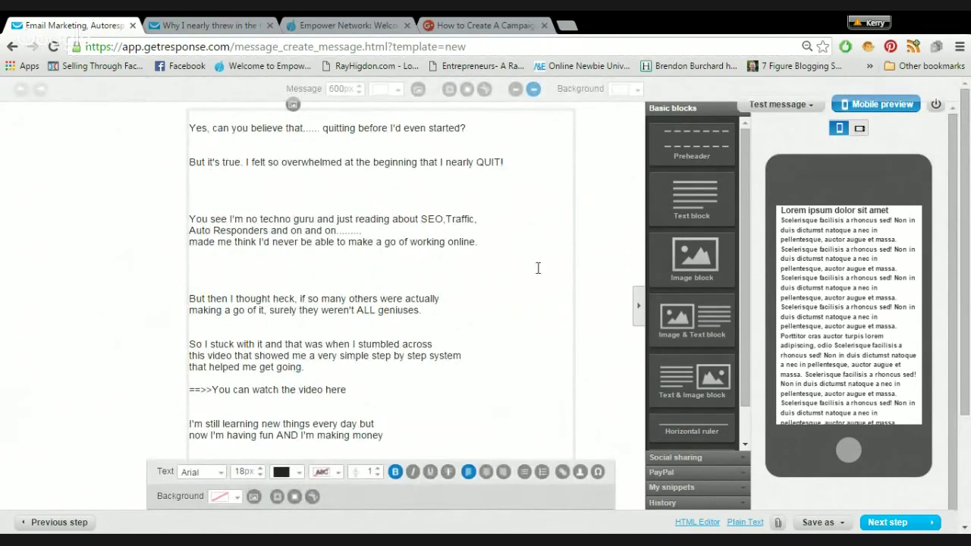
Check the email's SpamScore and close the results.
{"action": "left_click", "coordinate": [778, 106]}
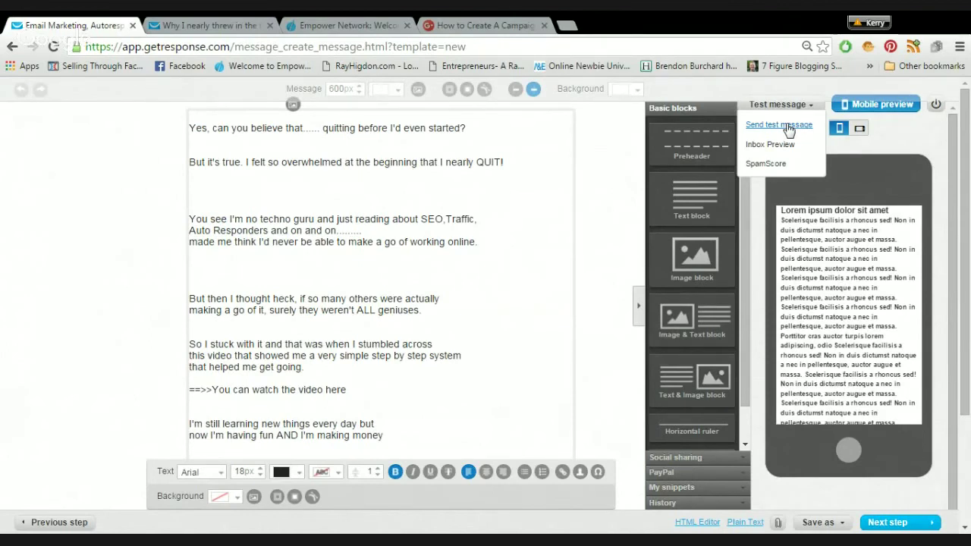
{"action": "left_click", "coordinate": [763, 165]}
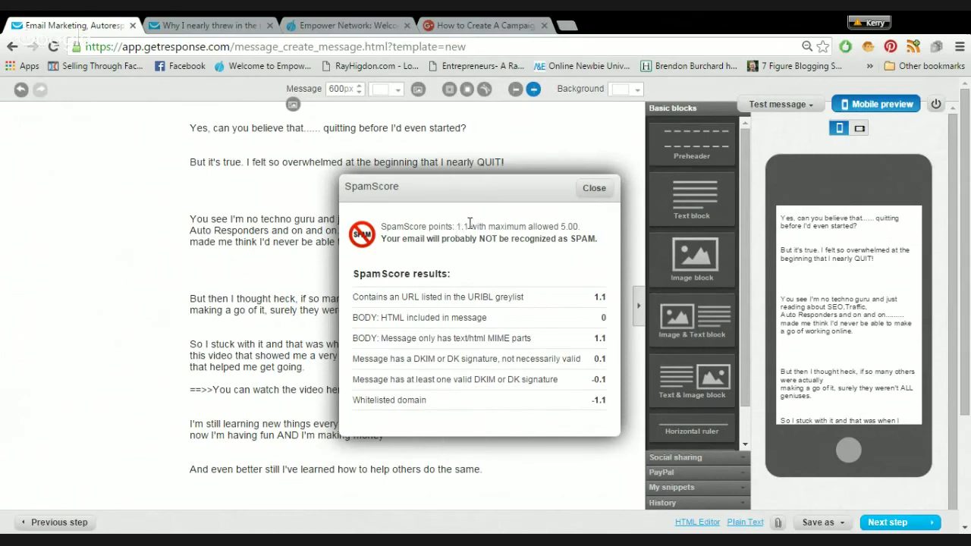
{"action": "left_click", "coordinate": [595, 189]}
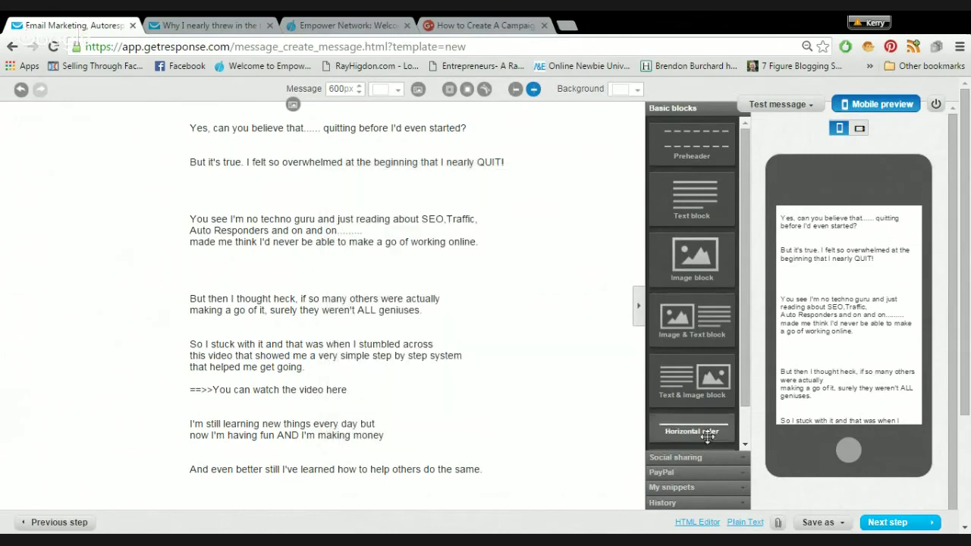
Generate the plain-text version of the email from its HTML content and check its lines against the recommended width.
{"action": "left_click", "coordinate": [745, 523]}
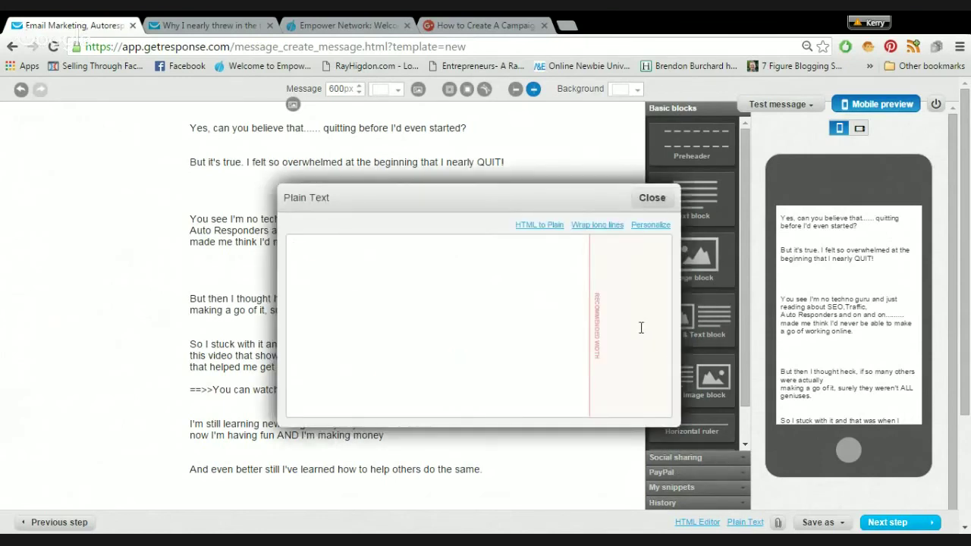
{"action": "left_click", "coordinate": [533, 226]}
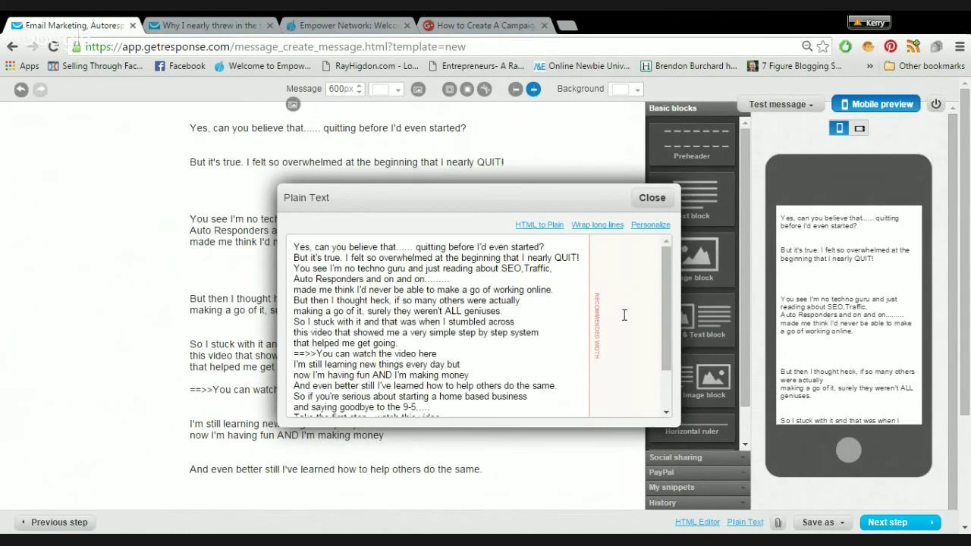
{"action": "scroll", "coordinate": [624, 315], "scroll_direction": "down", "scroll_amount": 3}
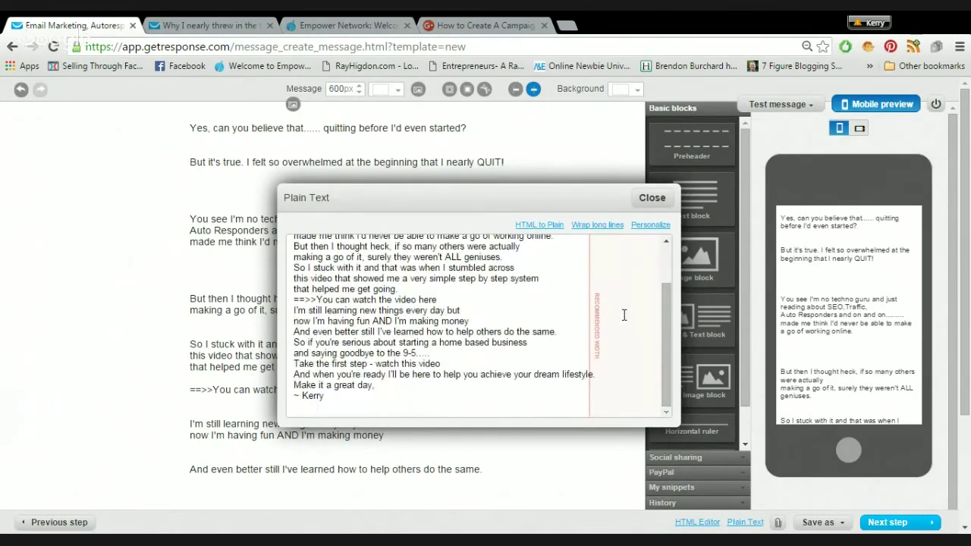
{"action": "scroll", "coordinate": [624, 315], "scroll_direction": "down", "scroll_amount": 2}
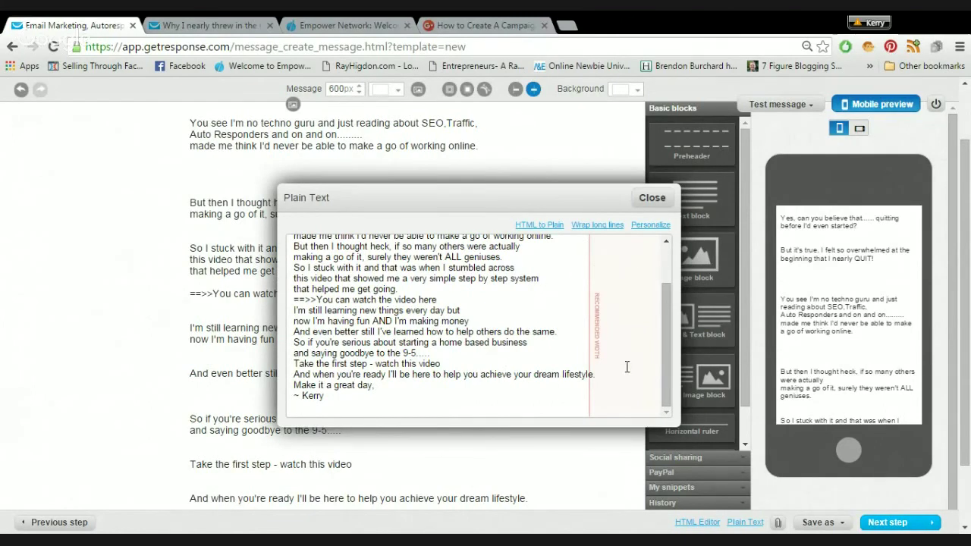
{"action": "left_click", "coordinate": [666, 242]}
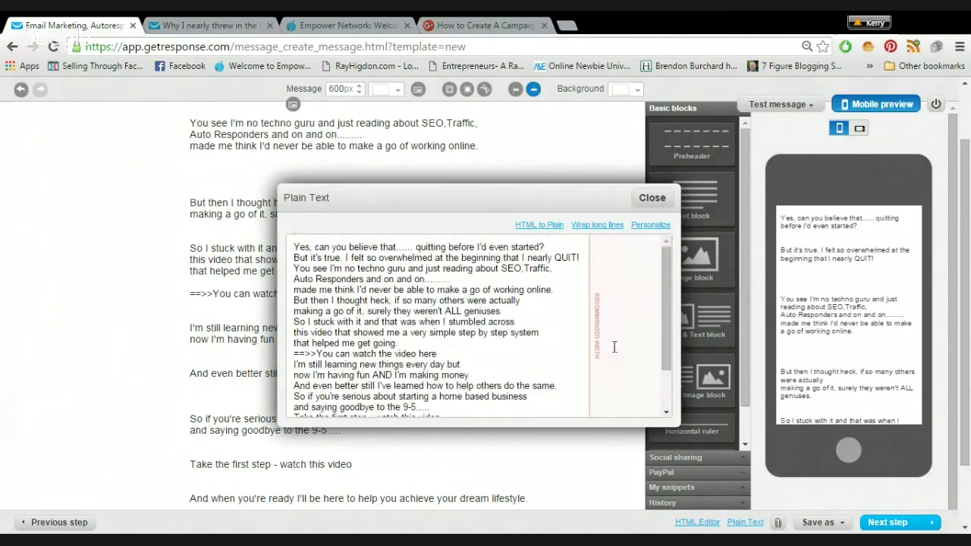
{"action": "left_click", "coordinate": [667, 415]}
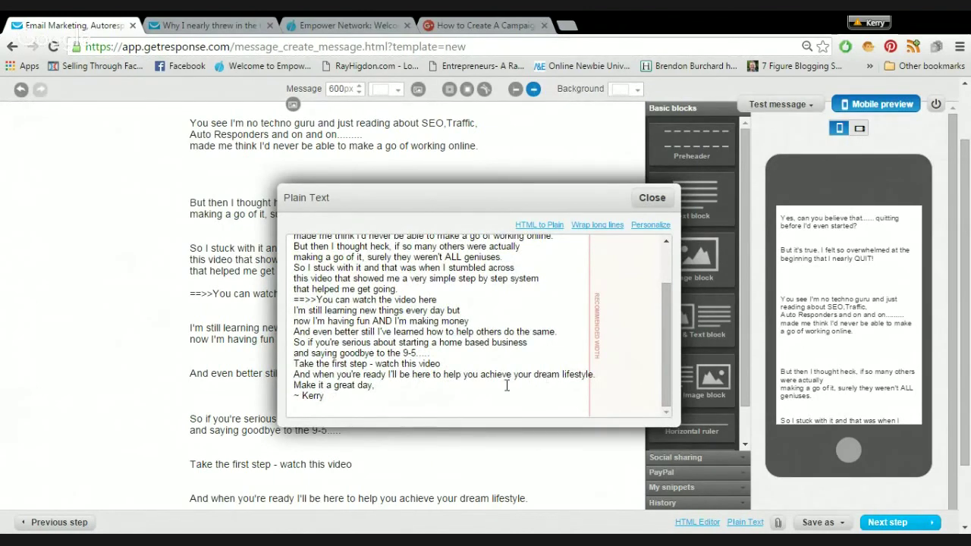
Shorten the plain-text line about the dream lifestyle by removing "you" before "achieve", and close the plain-text version.
{"action": "left_click", "coordinate": [464, 375]}
{"action": "key", "text": "Delete"}
{"action": "key", "text": "Delete"}
{"action": "key", "text": "Delete"}
{"action": "key", "text": "Delete"}
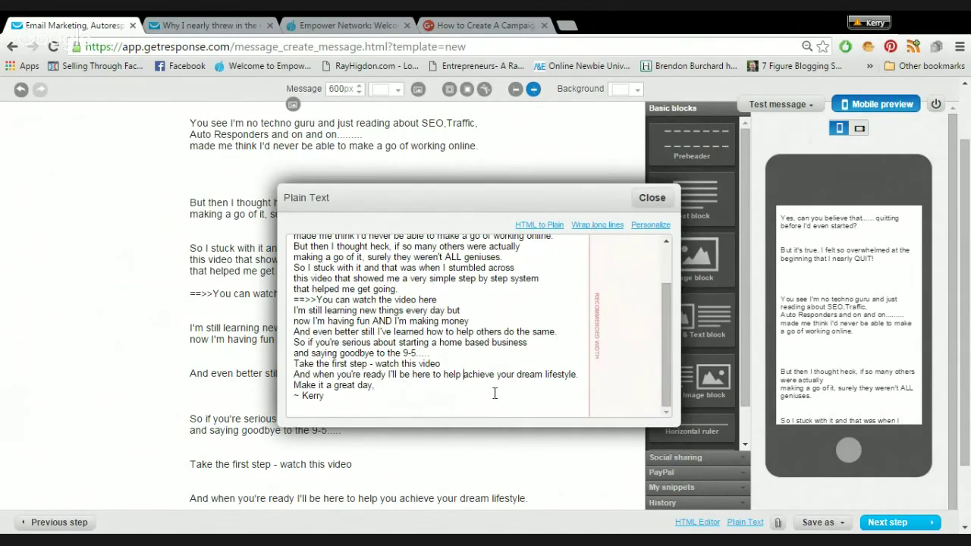
{"action": "left_click", "coordinate": [657, 199]}
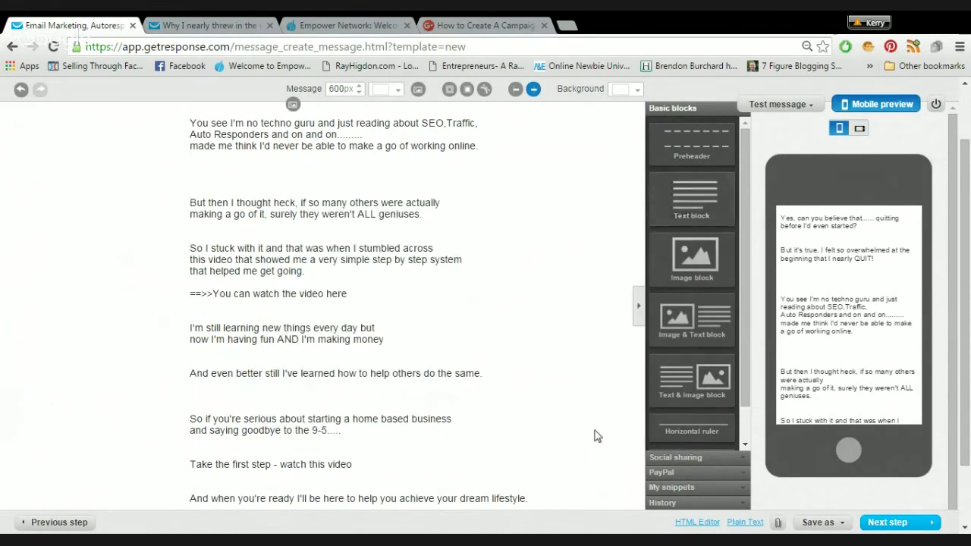
Recheck the email's SpamScore with the plain-text version included, and close the results.
{"action": "left_click", "coordinate": [785, 106]}
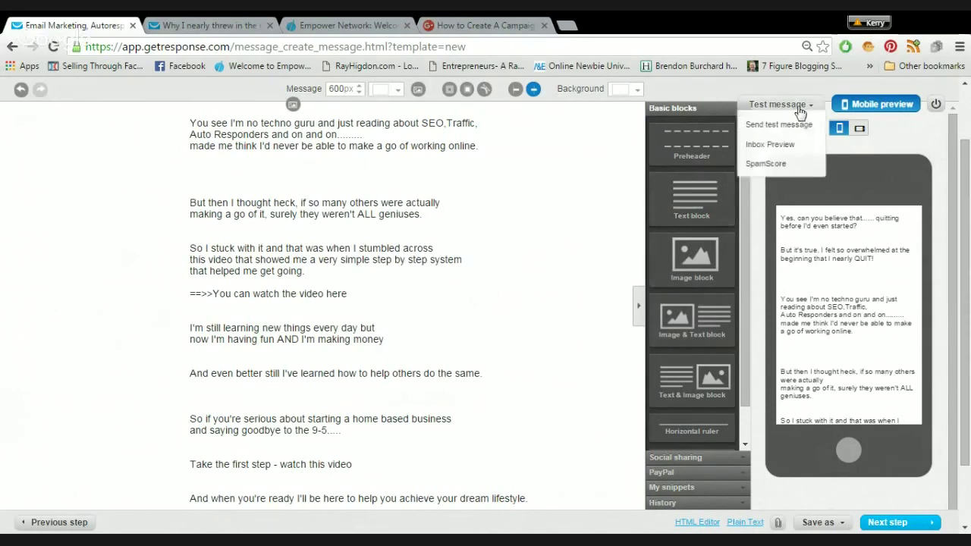
{"action": "left_click", "coordinate": [767, 164]}
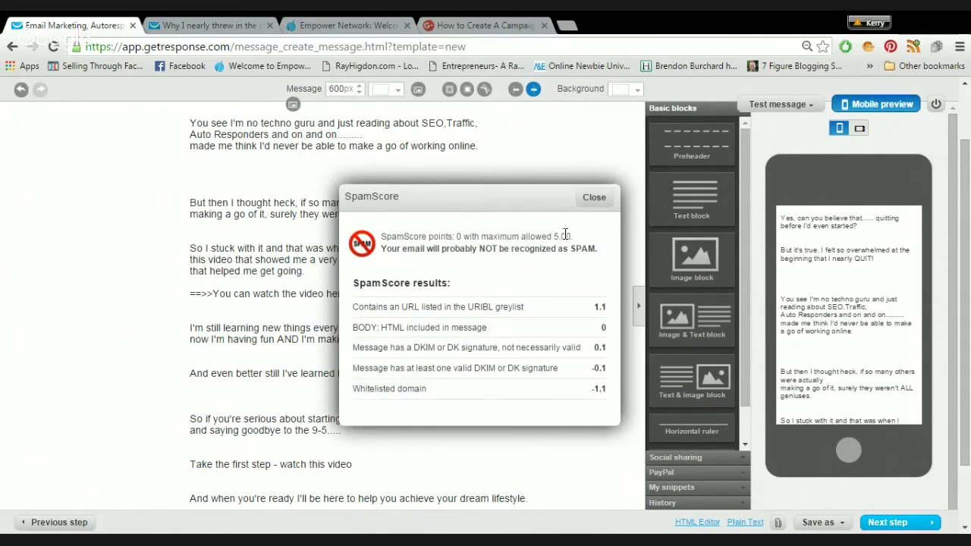
{"action": "left_click", "coordinate": [594, 199]}
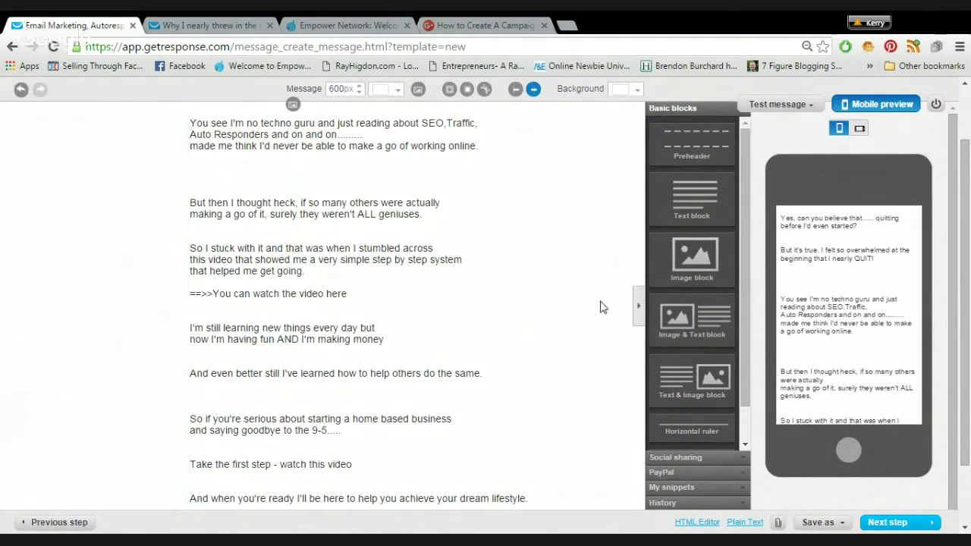
{"action": "scroll", "coordinate": [599, 307], "scroll_direction": "down", "scroll_amount": 2}
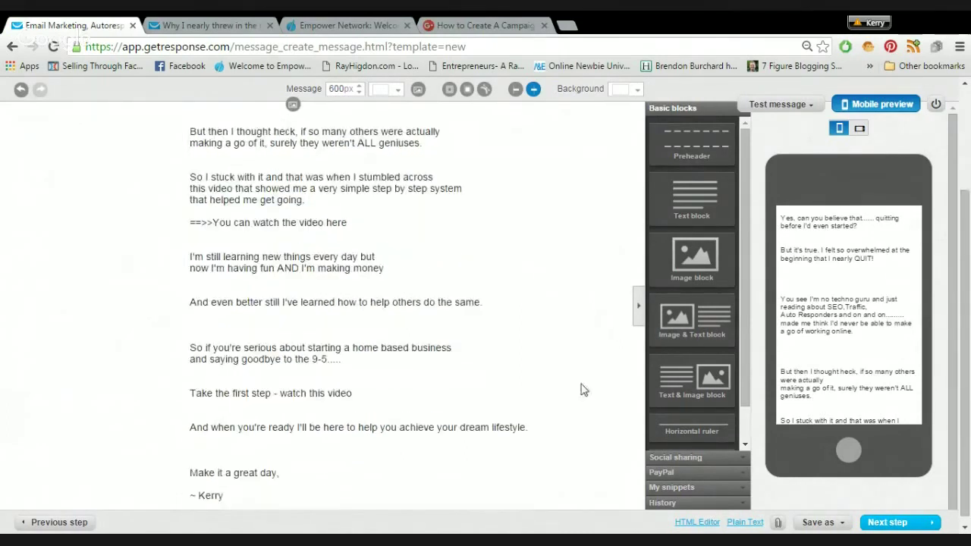
Finish and save the Welcome autoresponder, then show only the testkpl12 campaign in the time-based autoresponder calendar.
{"action": "left_click", "coordinate": [890, 525]}
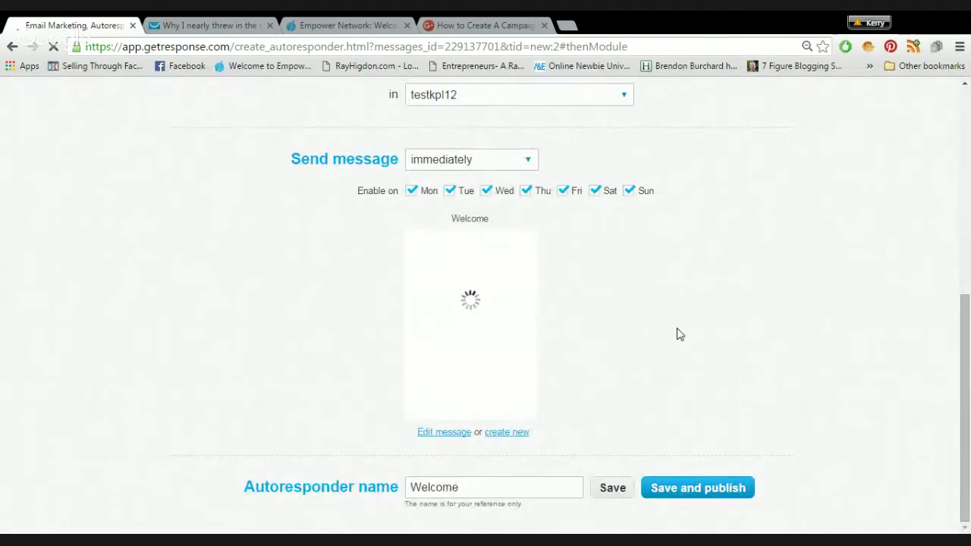
{"action": "mouse_move", "coordinate": [481, 372]}
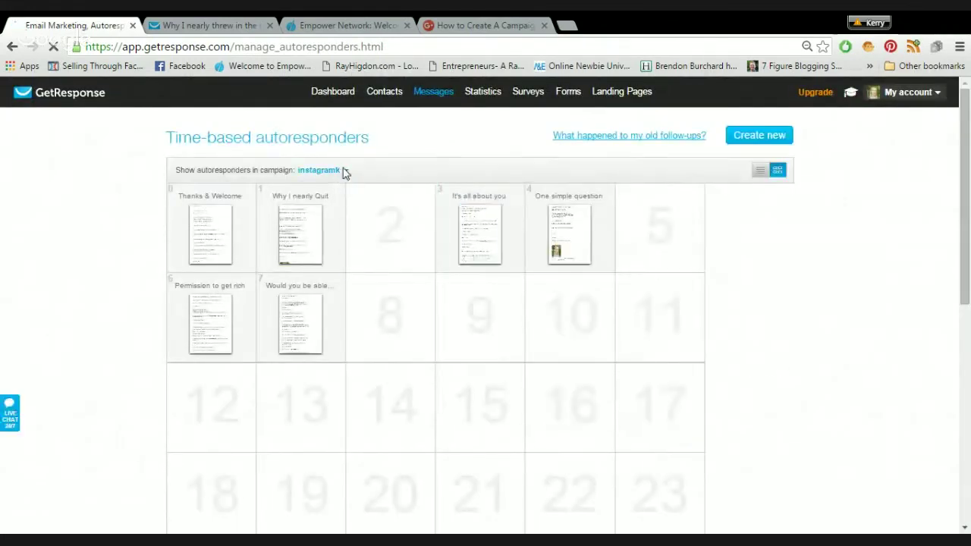
{"action": "left_click", "coordinate": [343, 173]}
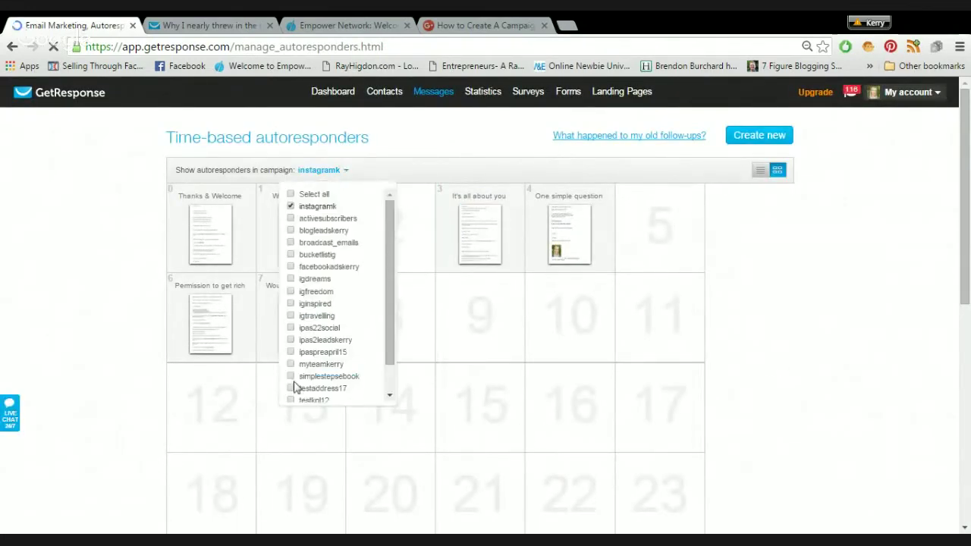
{"action": "left_click", "coordinate": [290, 401]}
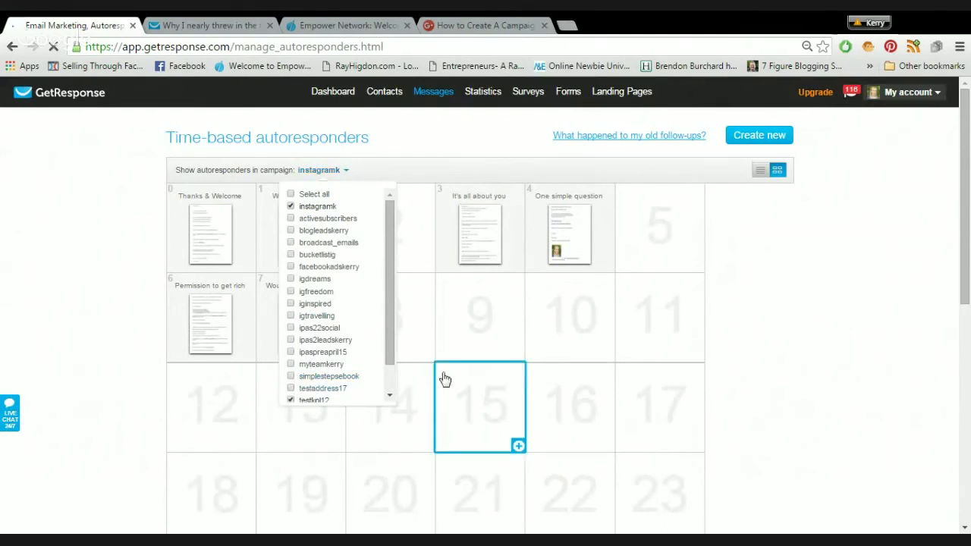
{"action": "left_click", "coordinate": [291, 207]}
{"action": "left_click", "coordinate": [807, 298]}
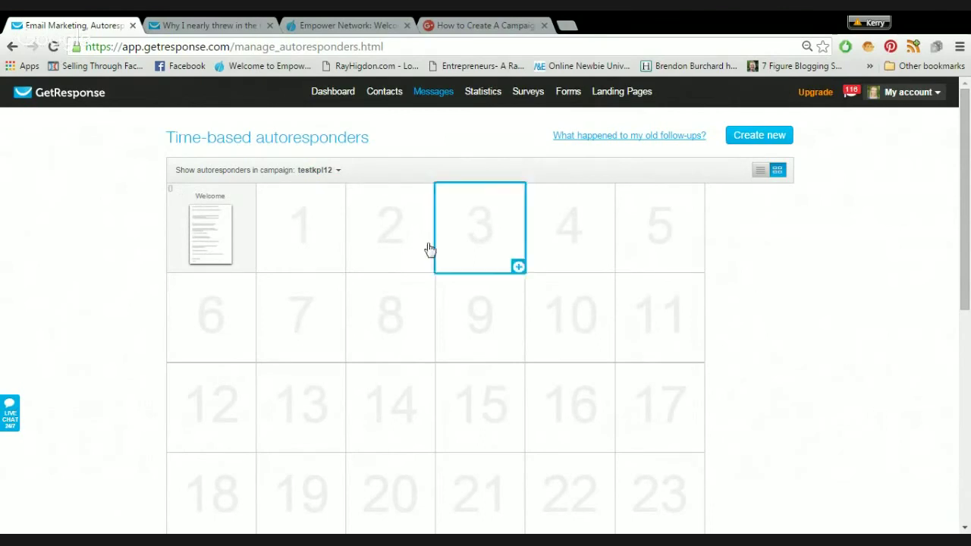
{"action": "mouse_move", "coordinate": [205, 245]}
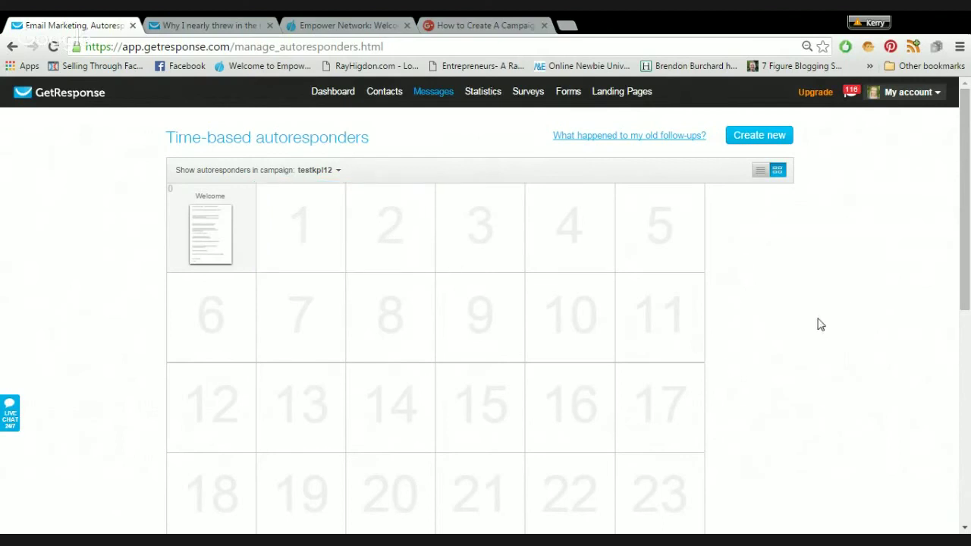
{"action": "scroll", "coordinate": [825, 322], "scroll_direction": "down", "scroll_amount": 1}
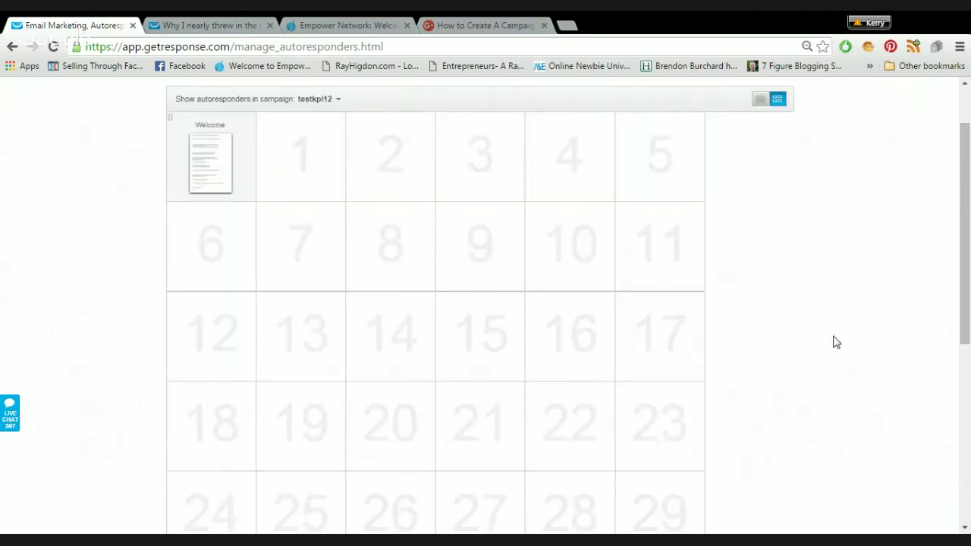
{"action": "scroll", "coordinate": [837, 344], "scroll_direction": "up", "scroll_amount": 1}
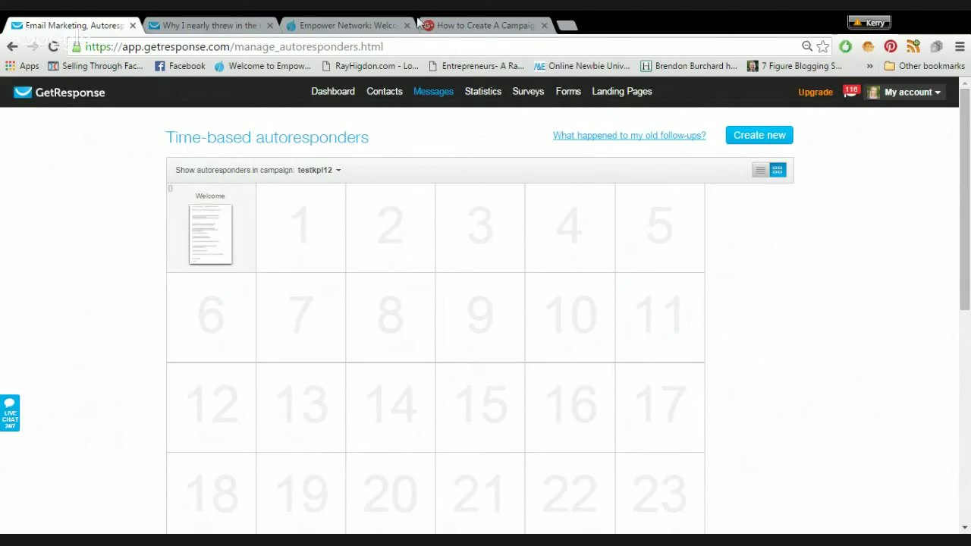
{"action": "left_click", "coordinate": [341, 26]}
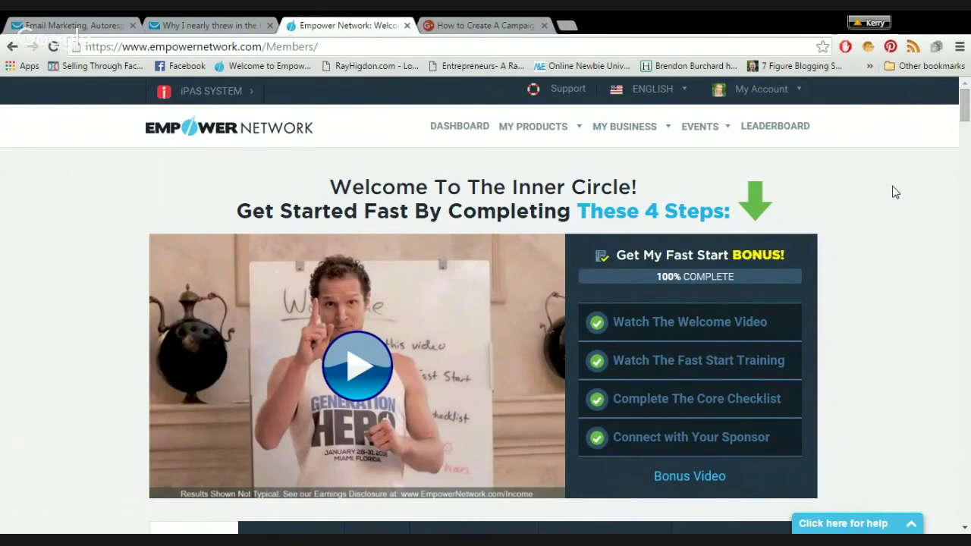
{"action": "left_click", "coordinate": [196, 28]}
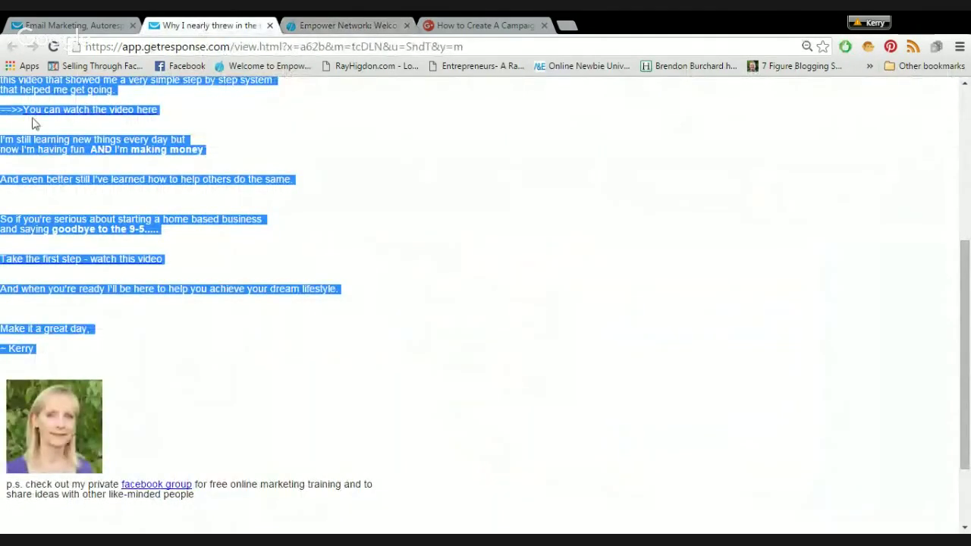
{"action": "left_click", "coordinate": [47, 30]}
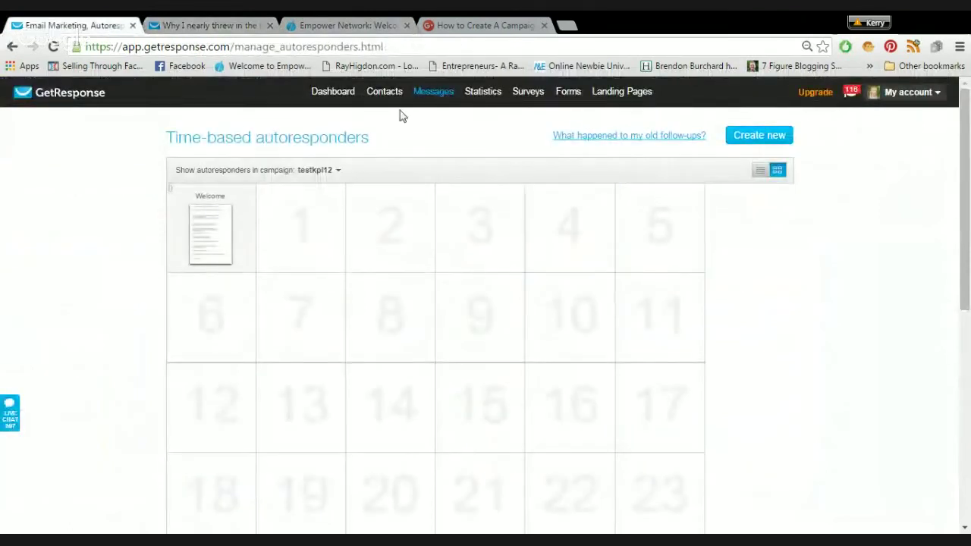
Open the account's Integrations settings and look through the available services and account sections.
{"action": "left_click", "coordinate": [926, 94]}
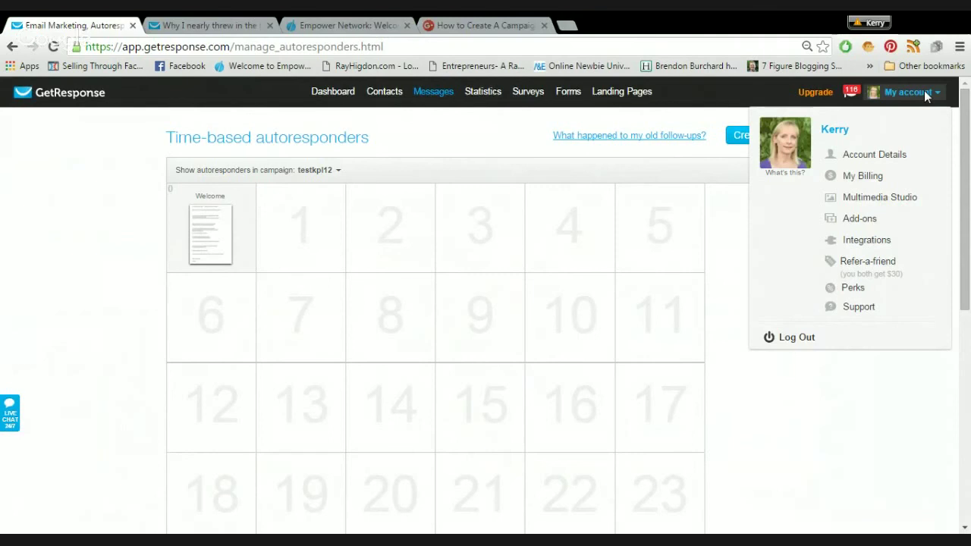
{"action": "left_click", "coordinate": [898, 158]}
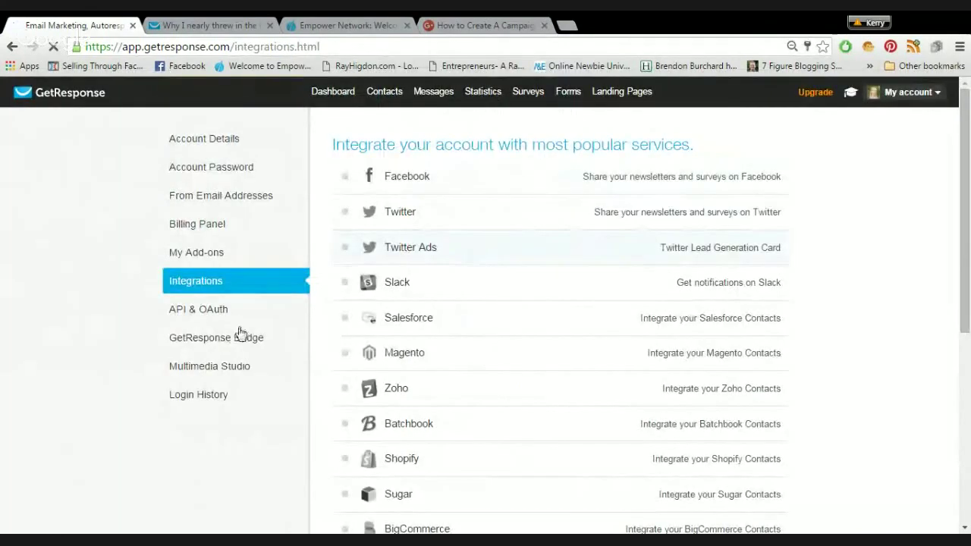
{"action": "scroll", "coordinate": [245, 291], "scroll_direction": "down", "scroll_amount": 5}
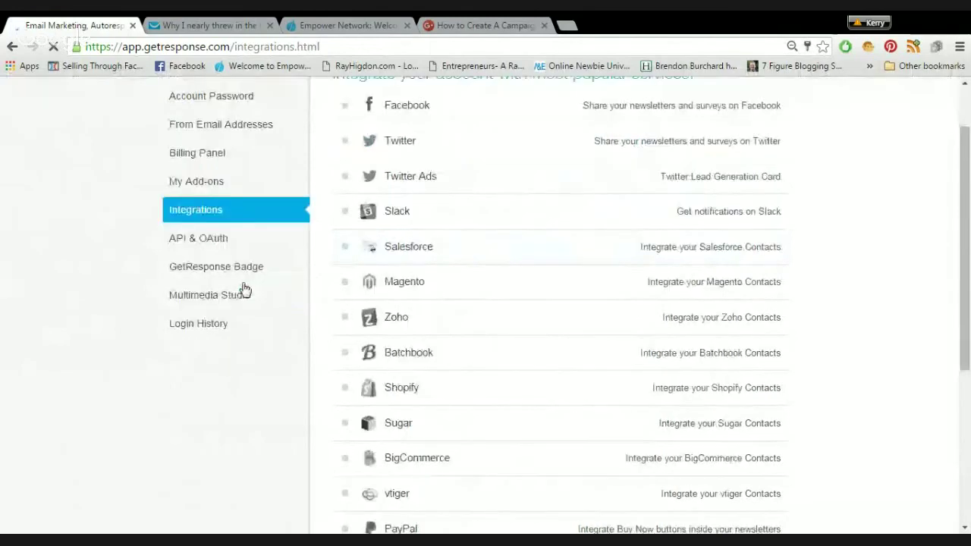
{"action": "scroll", "coordinate": [245, 289], "scroll_direction": "up", "scroll_amount": 4}
{"action": "scroll", "coordinate": [246, 291], "scroll_direction": "up", "scroll_amount": 1}
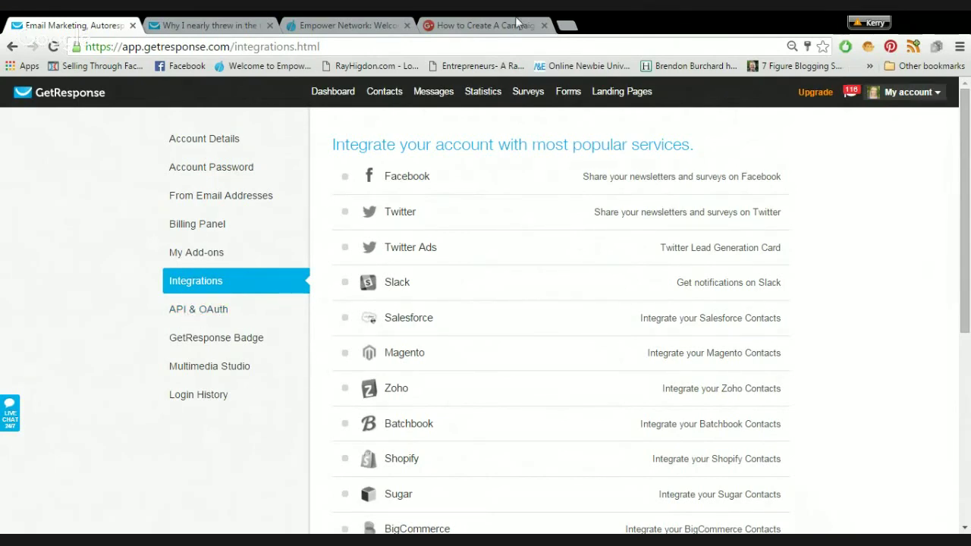
Switch to Empower Network, go through Promotion Funnels to the iPAS Marketing System, and open its Autoresponders page.
{"action": "left_click", "coordinate": [338, 27]}
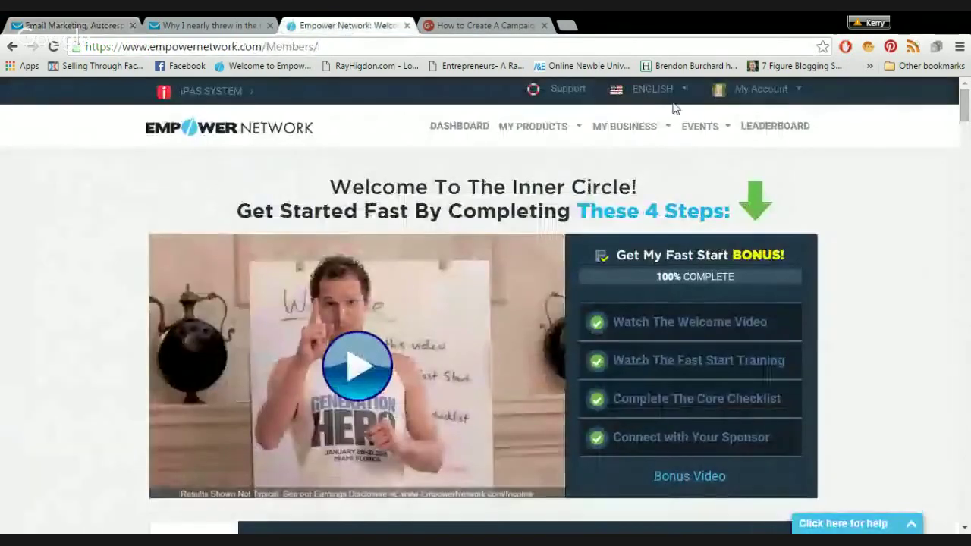
{"action": "mouse_move", "coordinate": [623, 137]}
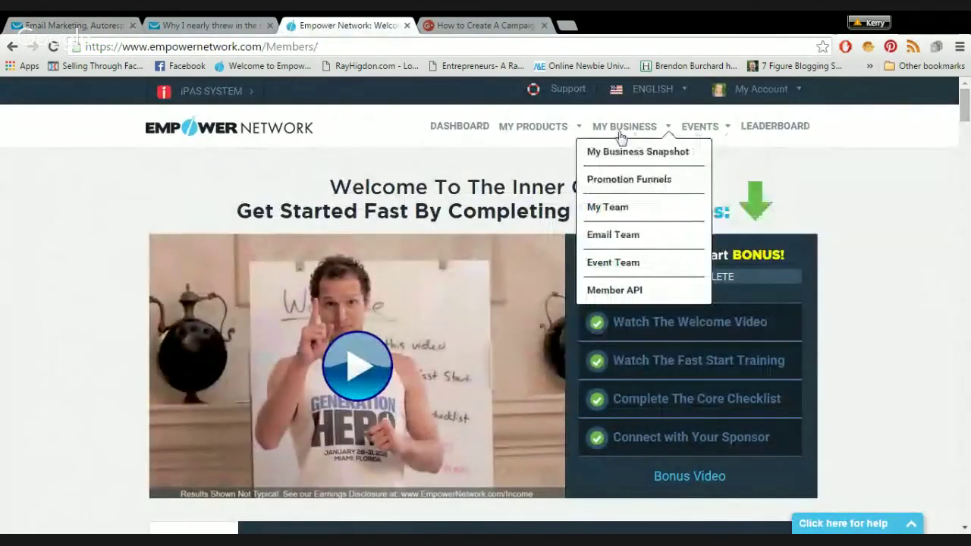
{"action": "left_click", "coordinate": [628, 182]}
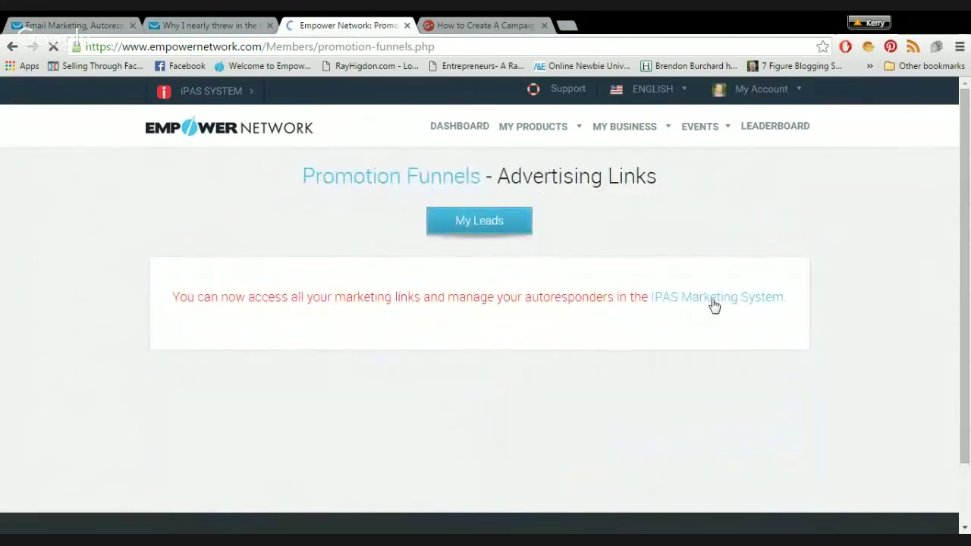
{"action": "left_click", "coordinate": [716, 304]}
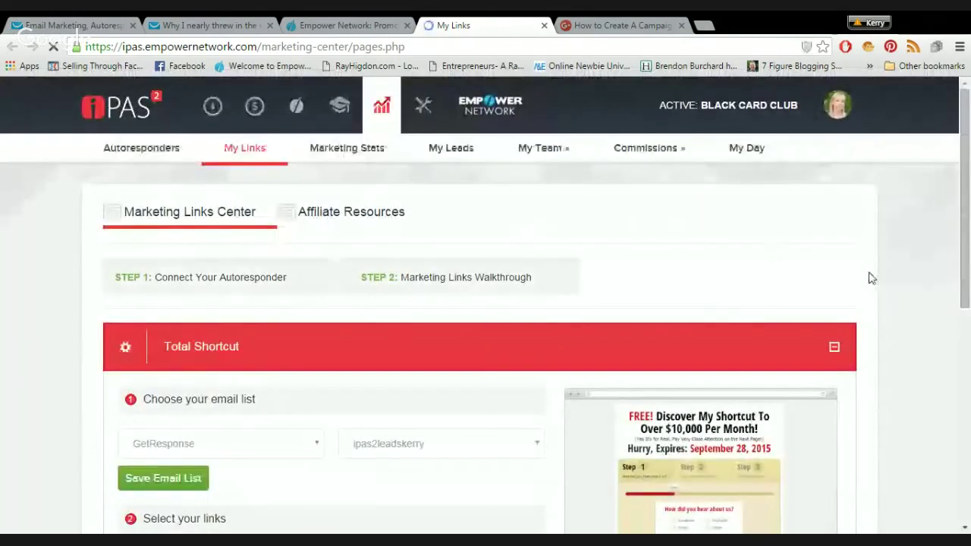
{"action": "left_click", "coordinate": [130, 151]}
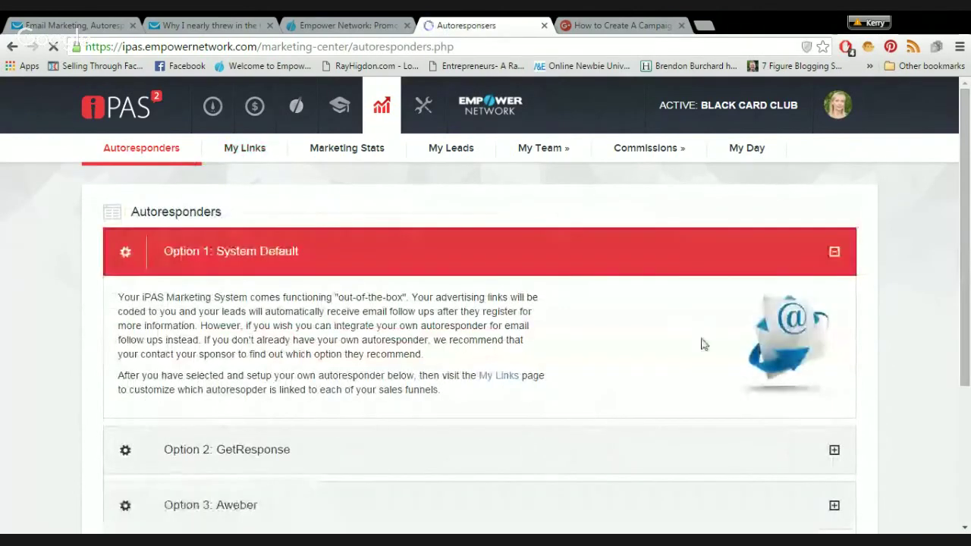
Expand the GetResponse option among the iPAS autoresponders and review its signup and account-linking instructions.
{"action": "scroll", "coordinate": [702, 341], "scroll_direction": "down", "scroll_amount": 1}
{"action": "left_click", "coordinate": [834, 381]}
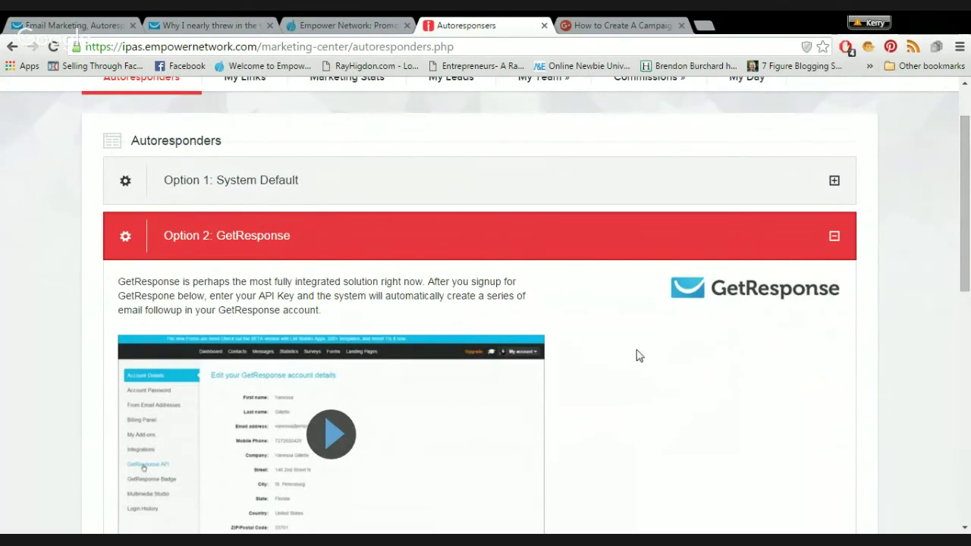
{"action": "scroll", "coordinate": [636, 355], "scroll_direction": "down", "scroll_amount": 1}
{"action": "scroll", "coordinate": [637, 356], "scroll_direction": "down", "scroll_amount": 1}
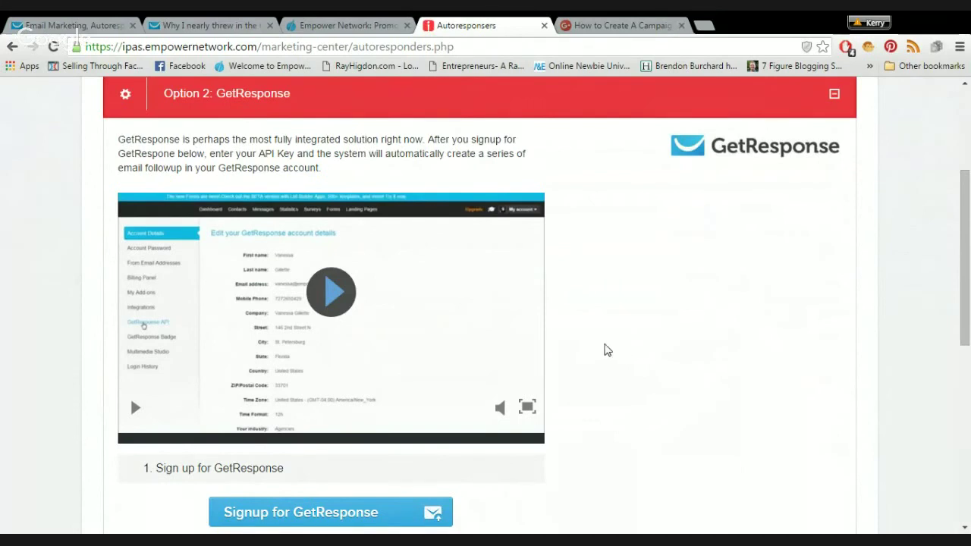
{"action": "scroll", "coordinate": [585, 330], "scroll_direction": "down", "scroll_amount": 1}
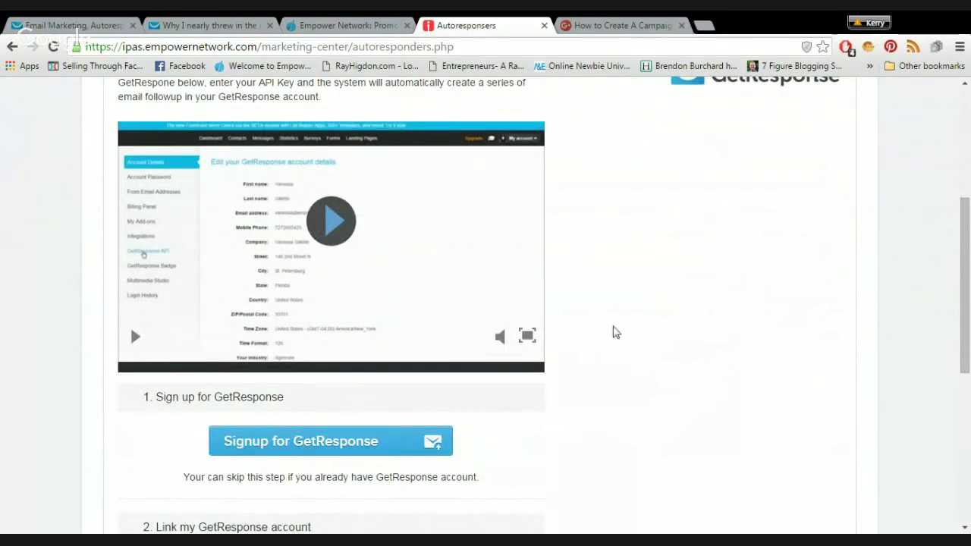
{"action": "scroll", "coordinate": [640, 330], "scroll_direction": "up", "scroll_amount": 2}
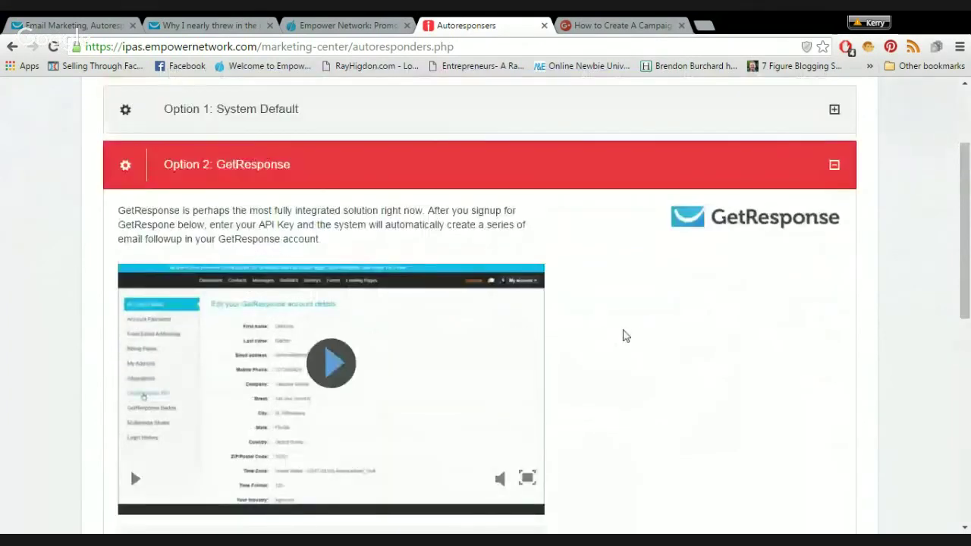
{"action": "scroll", "coordinate": [624, 336], "scroll_direction": "up", "scroll_amount": 2}
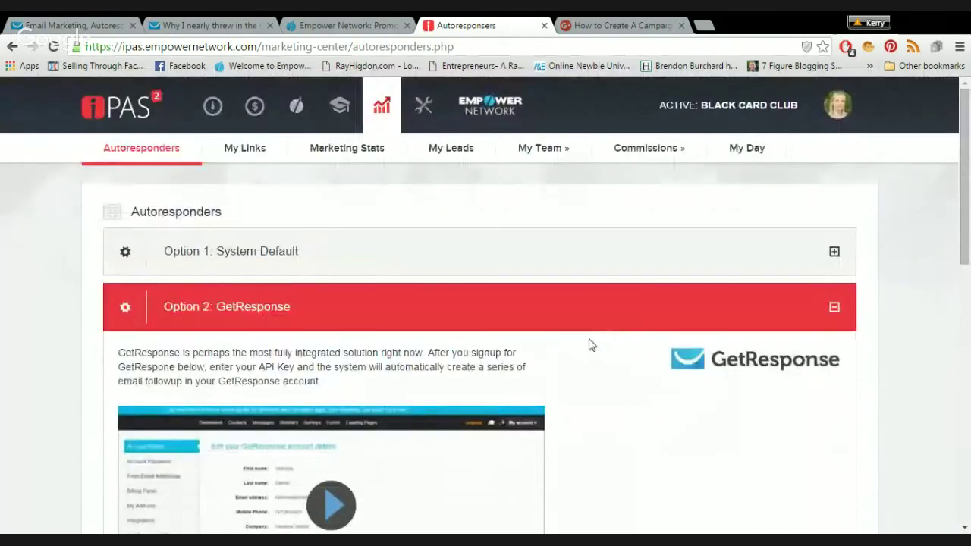